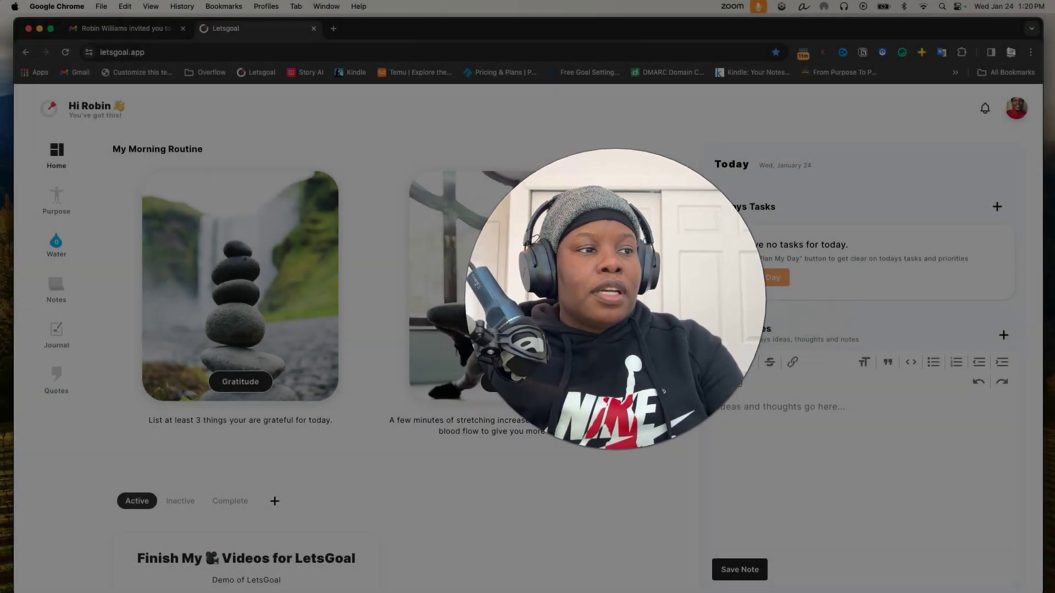
# Step: Open the app's Training page from the home dashboard
pyautogui.scroll(-3, 513, 447)
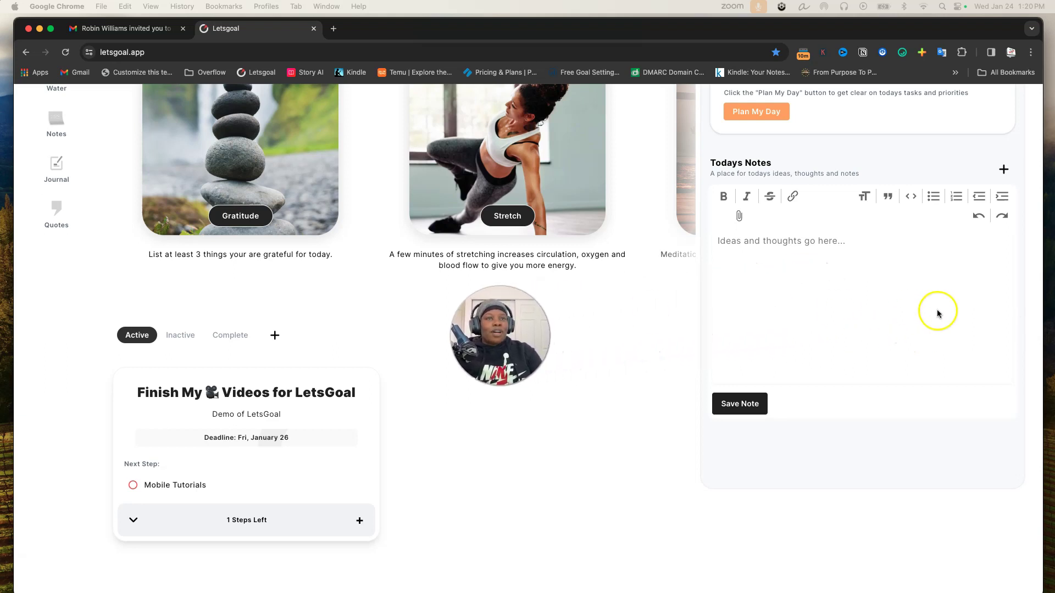
pyautogui.scroll(3, 937, 308)
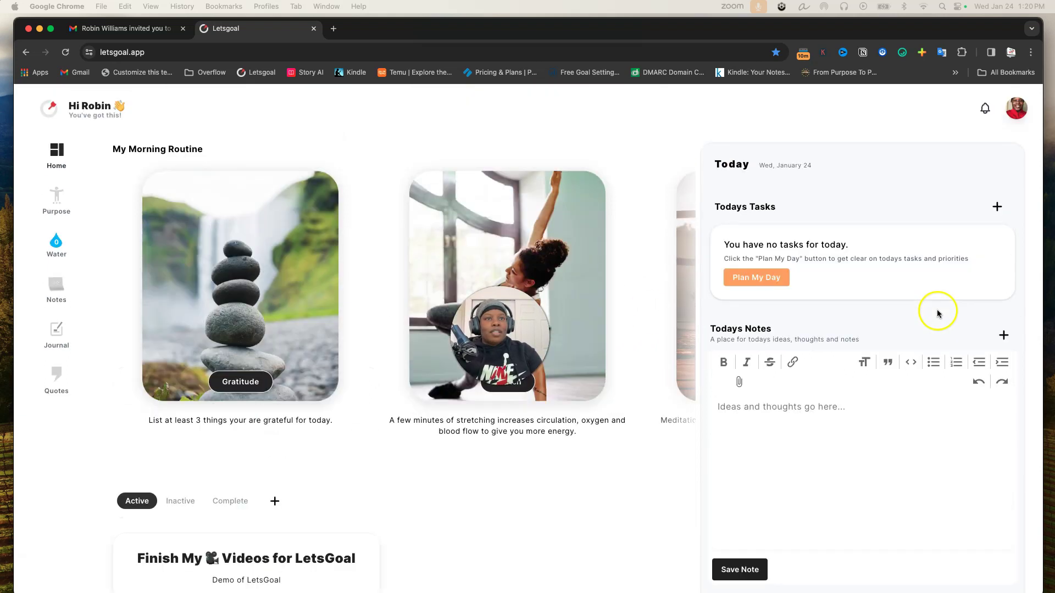
pyautogui.click(1015, 117)
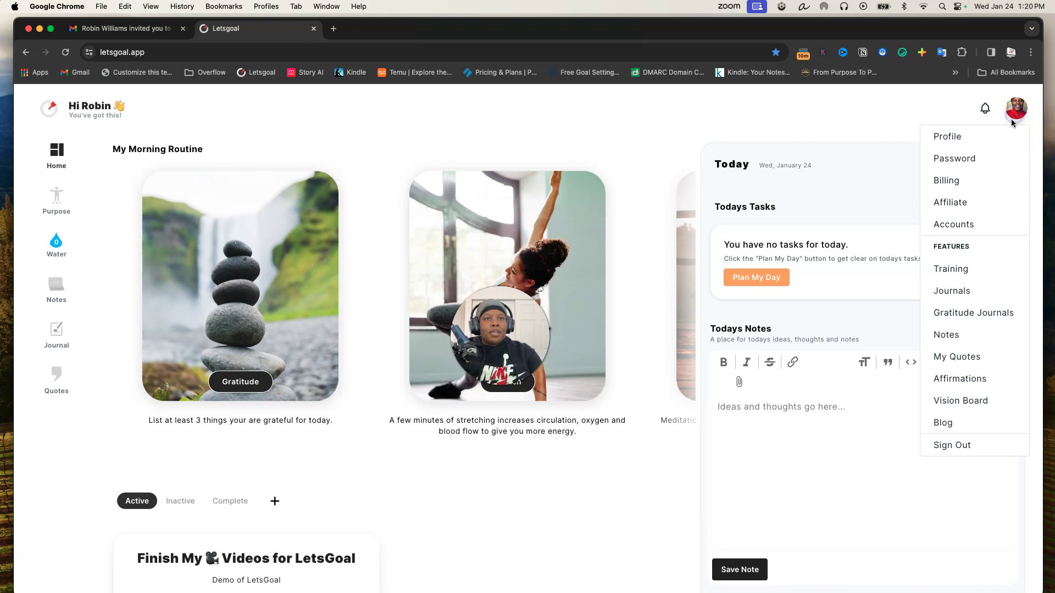
pyautogui.click(964, 275)
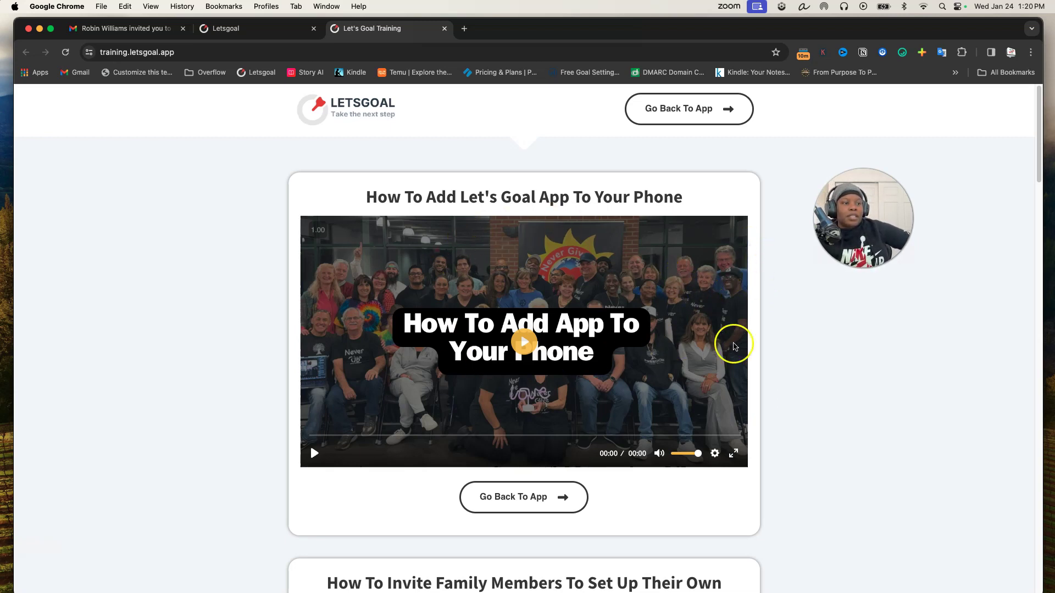
# Step: Look through the training videos, from adding the app to a phone down to The Art Of Exceptional Reading
pyautogui.scroll(-1, 870, 404)
pyautogui.scroll(-6, 869, 405)
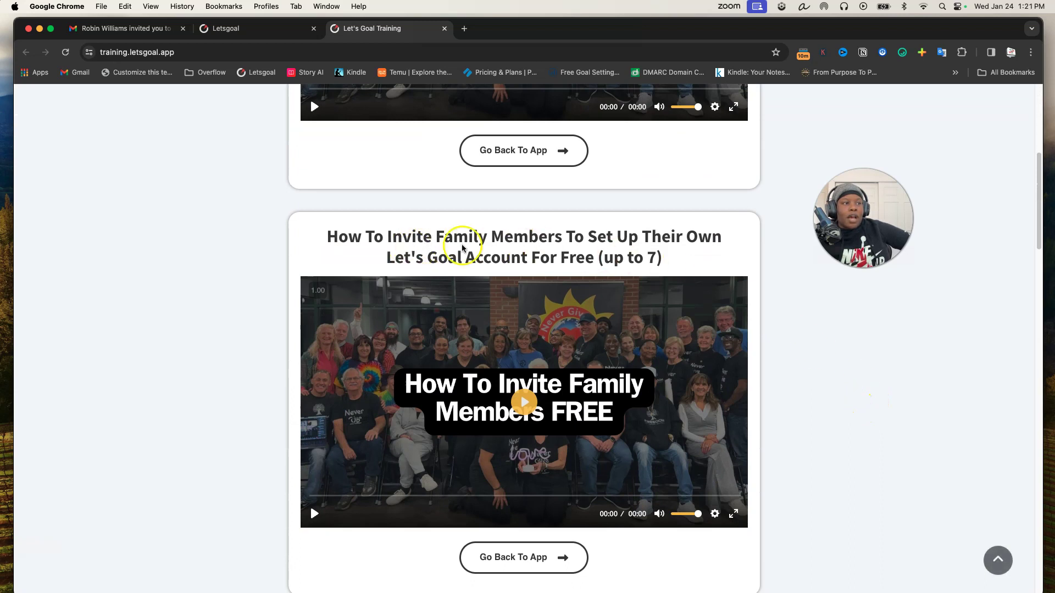
pyautogui.scroll(-6, 737, 290)
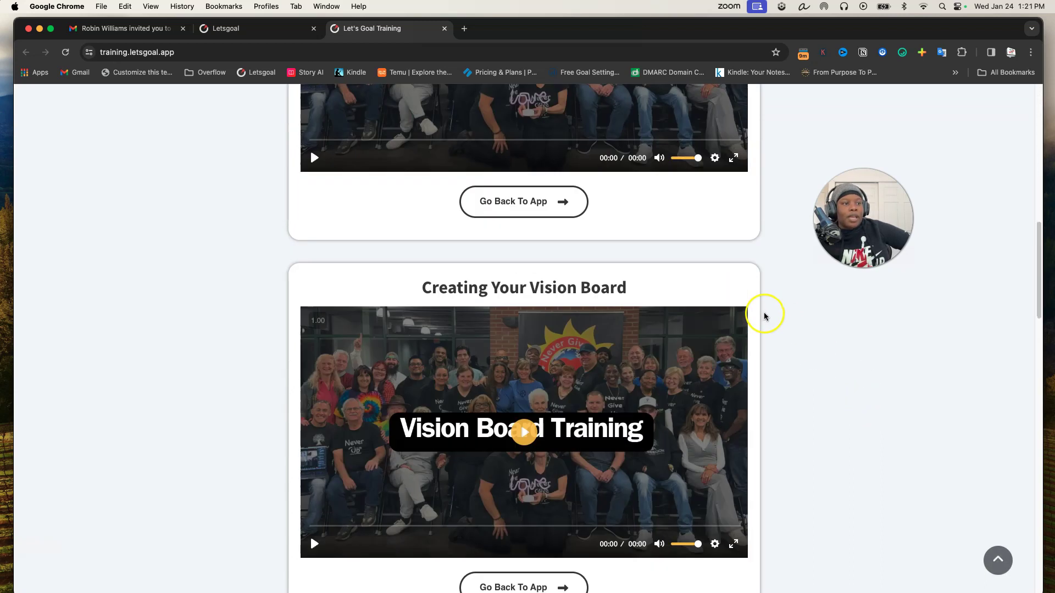
pyautogui.scroll(-1, 713, 361)
pyautogui.scroll(-4, 713, 361)
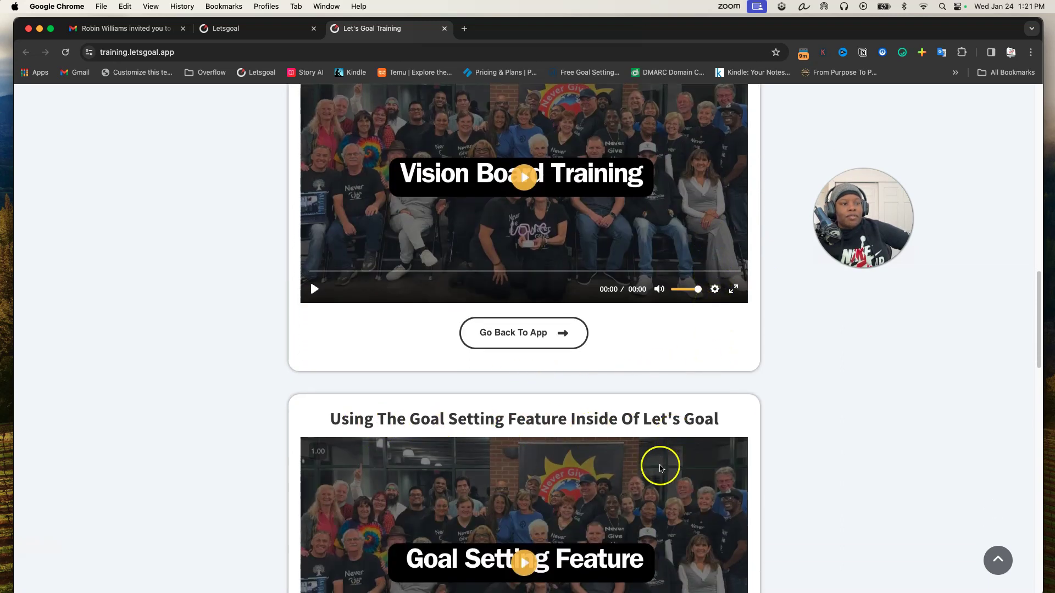
pyautogui.scroll(-8, 660, 465)
pyautogui.scroll(-2, 658, 467)
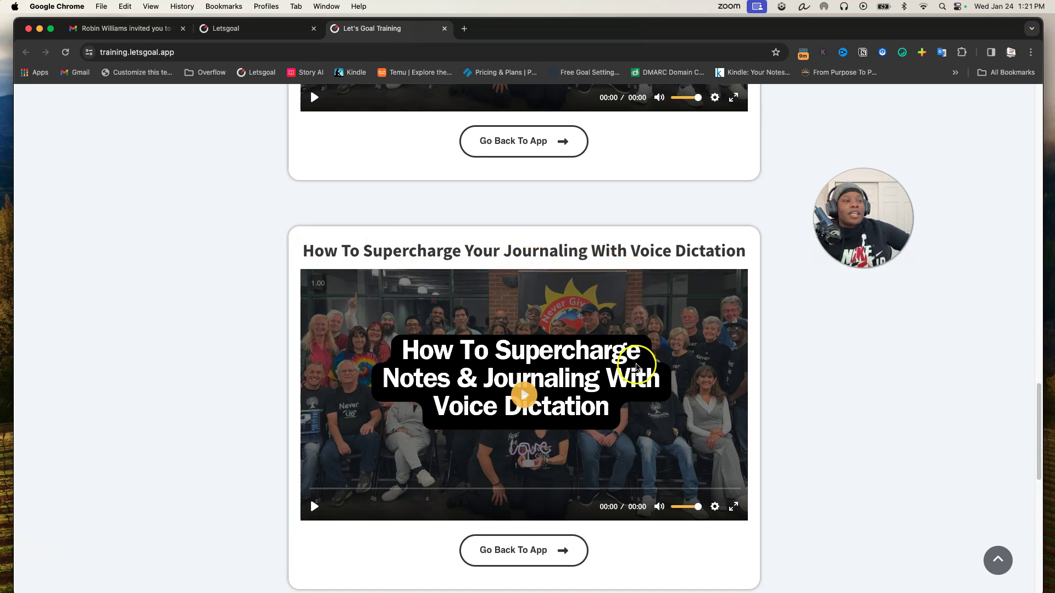
pyautogui.scroll(-3, 637, 352)
pyautogui.scroll(-2, 637, 368)
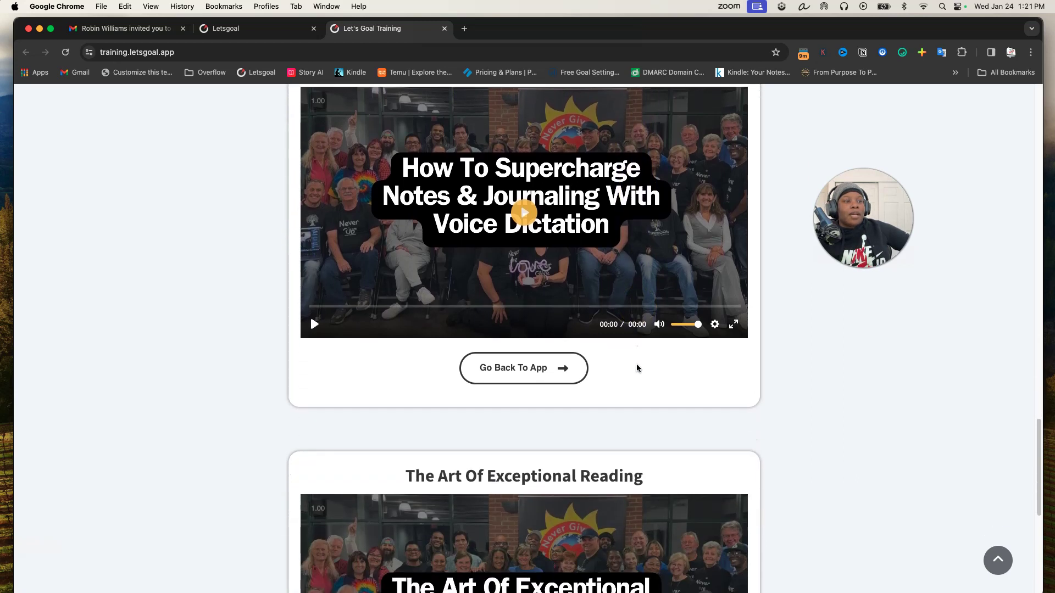
pyautogui.scroll(-2, 637, 368)
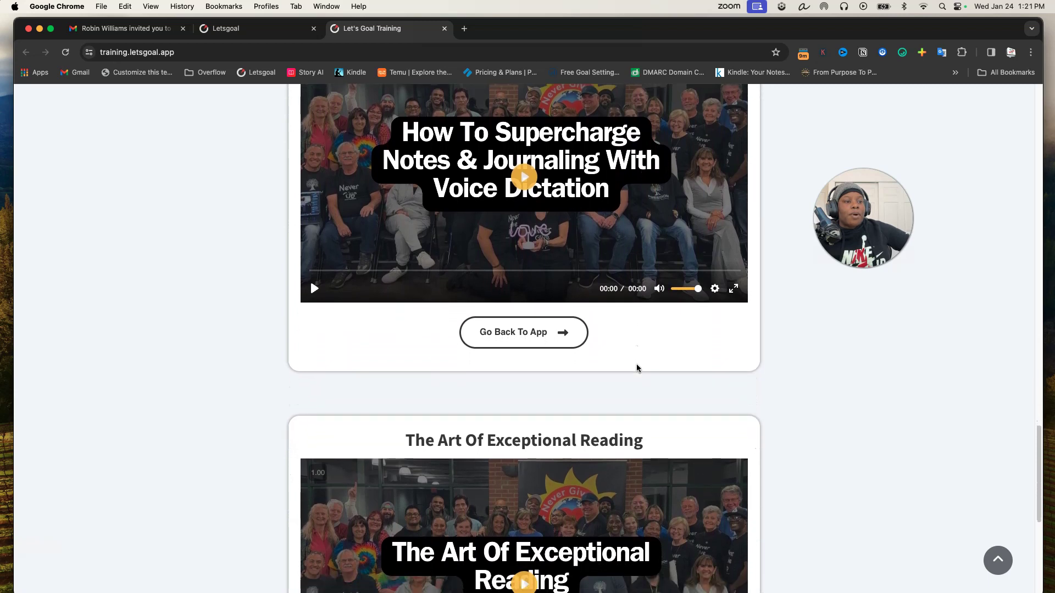
pyautogui.scroll(-1, 637, 368)
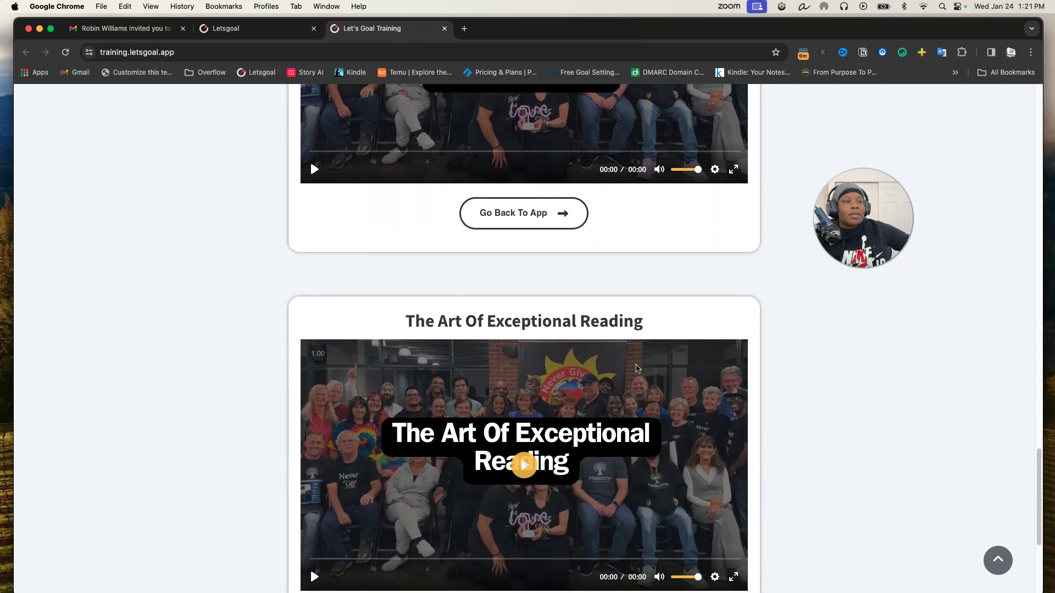
pyautogui.scroll(-3, 637, 368)
pyautogui.scroll(-3, 638, 368)
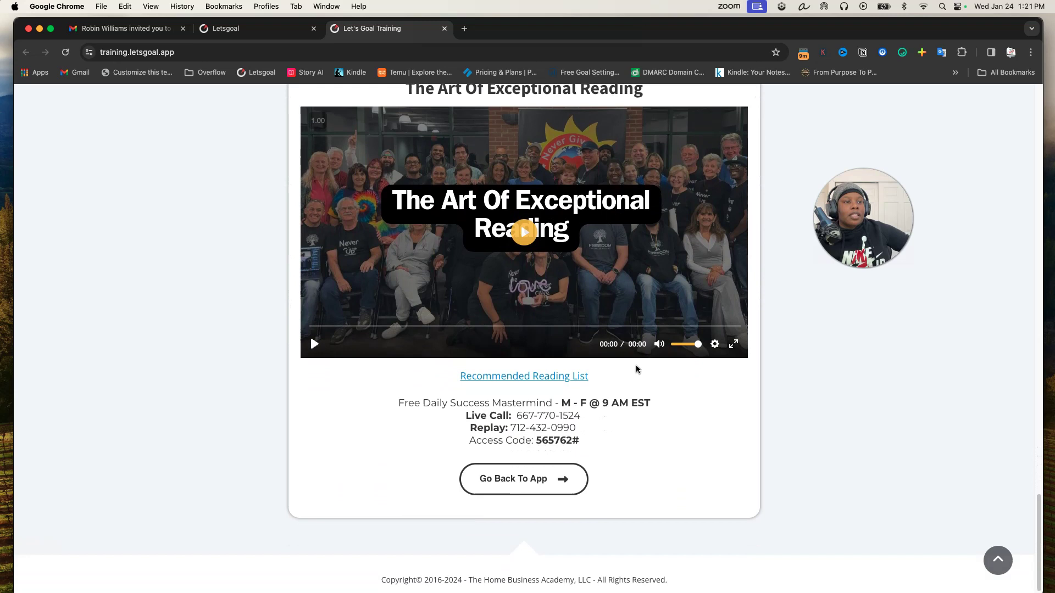
pyautogui.scroll(20, 636, 368)
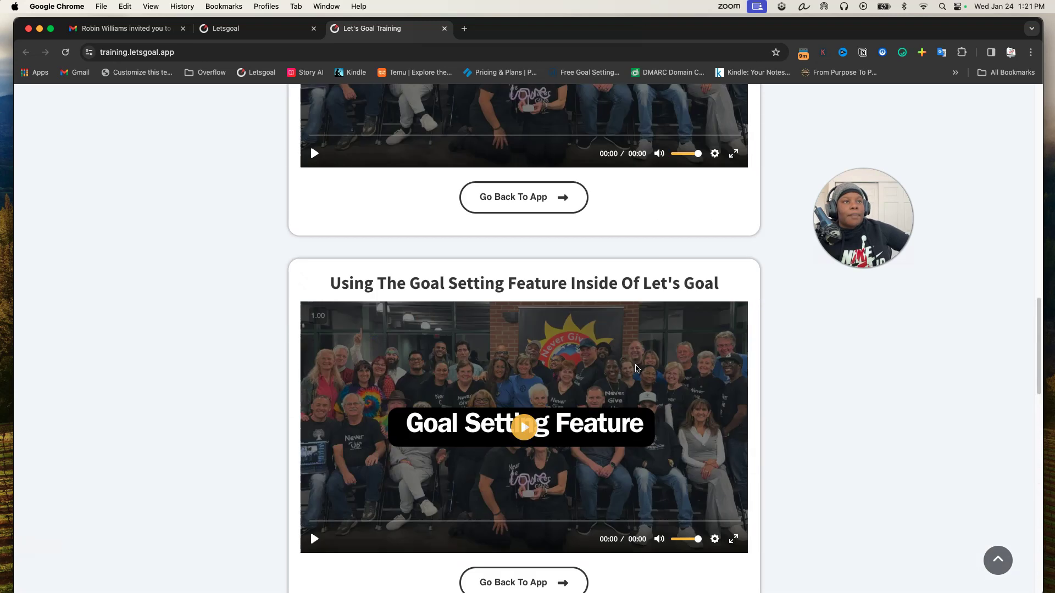
# Step: Close the Let's Goal Training page and return to the Letsgoal home dashboard
pyautogui.click(628, 356)
pyautogui.click(28, 54)
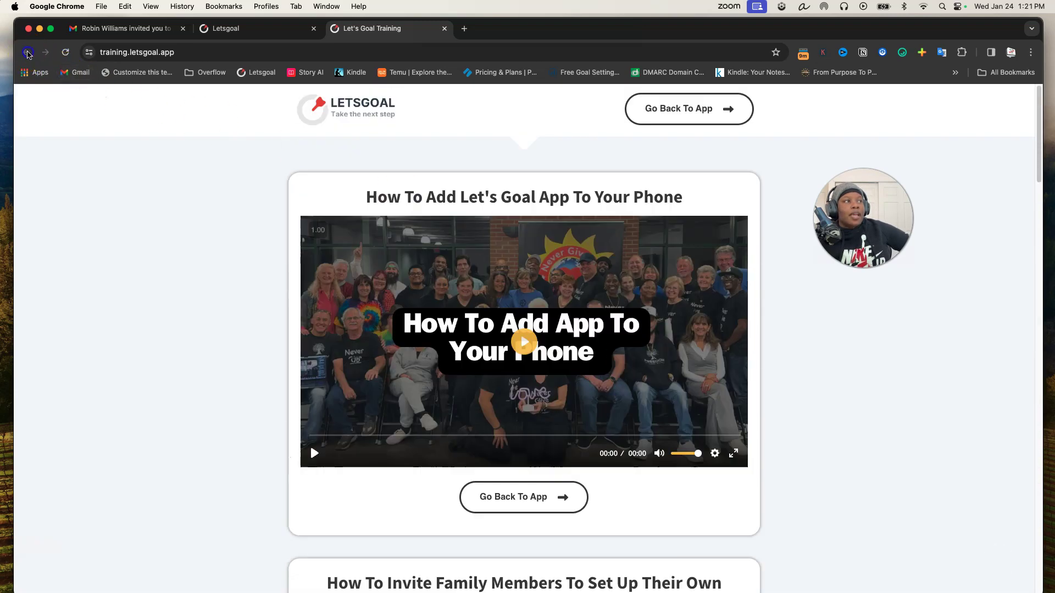
pyautogui.click(282, 28)
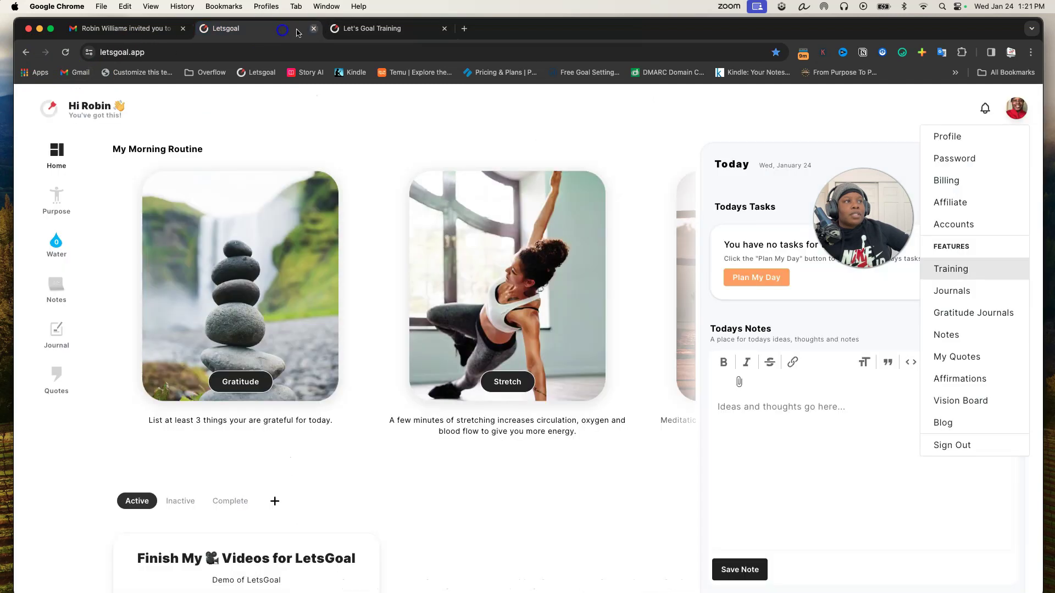
pyautogui.click(358, 29)
pyautogui.moveTo(401, 30); pyautogui.dragTo(445, 94)
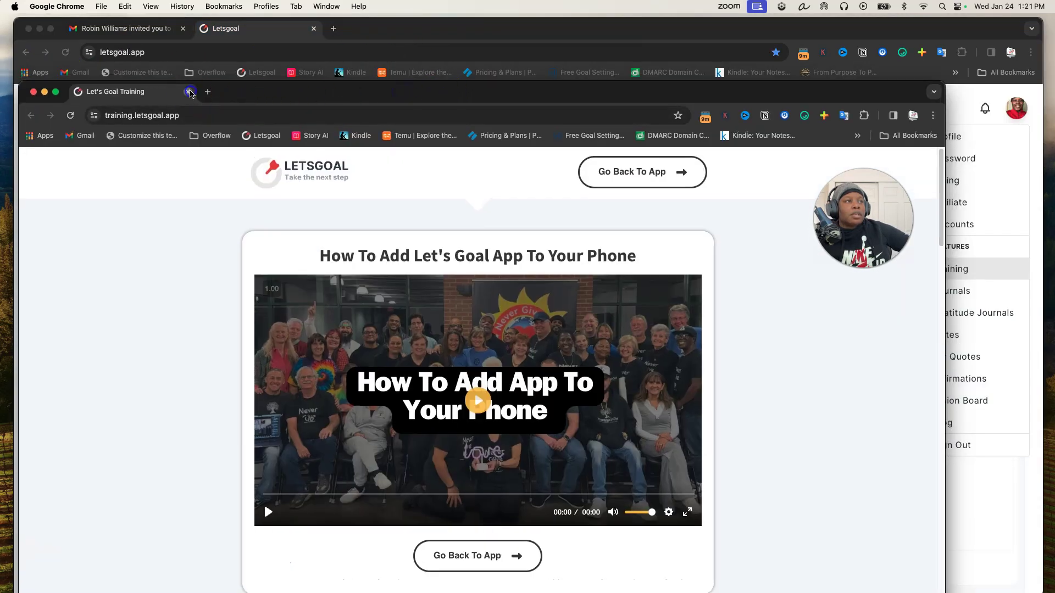
pyautogui.click(188, 92)
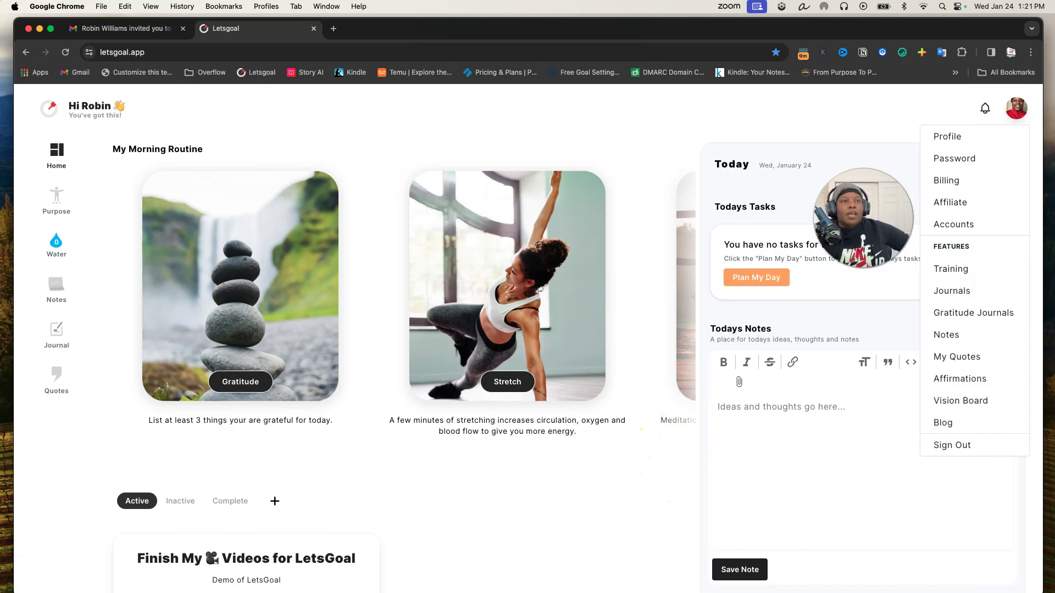
pyautogui.scroll(-3, 700, 405)
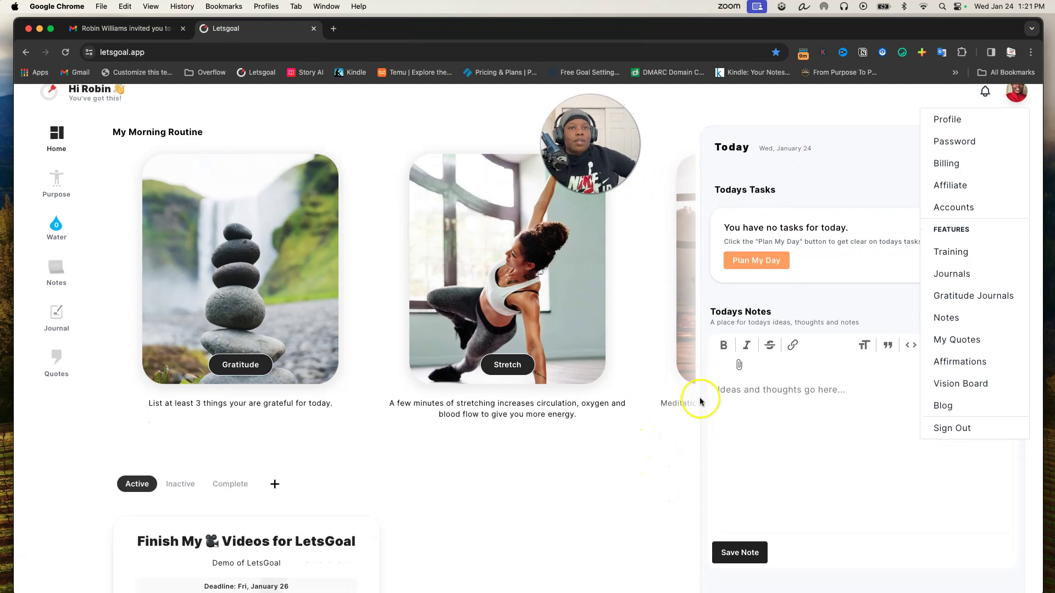
pyautogui.scroll(3, 1008, 127)
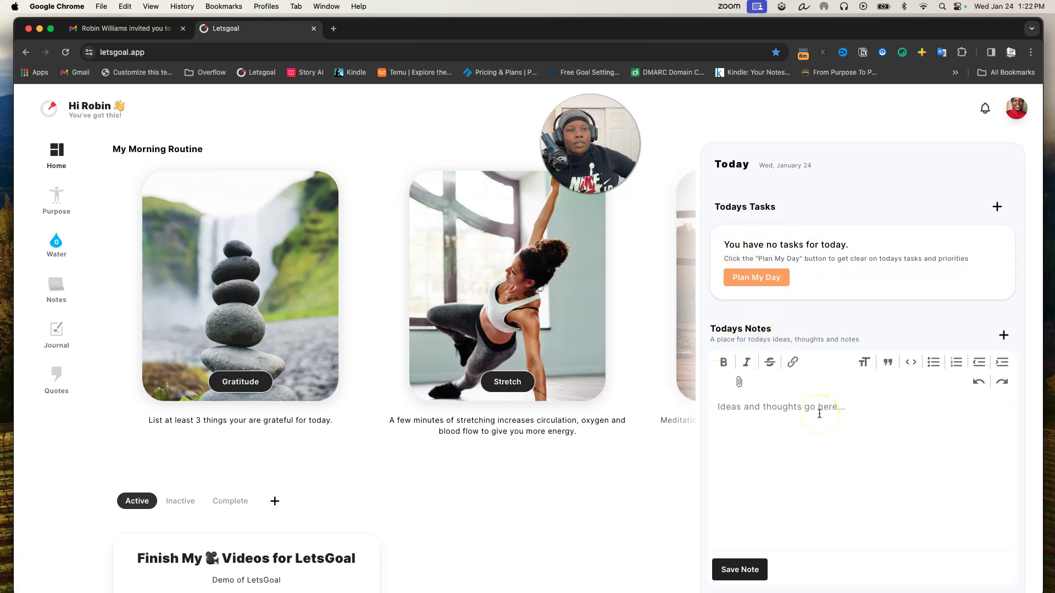
pyautogui.scroll(-5, 843, 395)
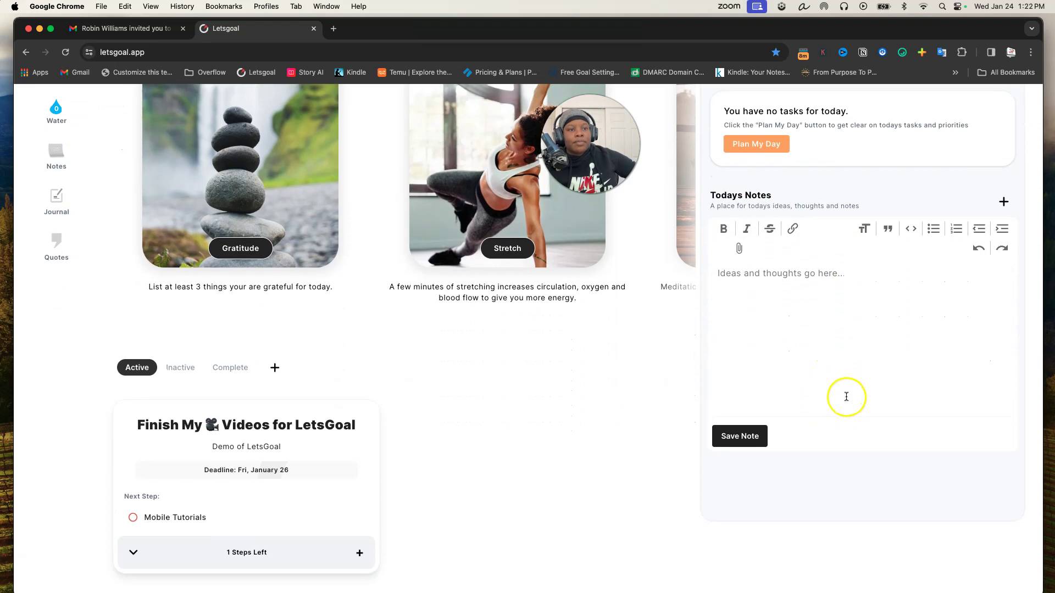
pyautogui.scroll(-1, 835, 329)
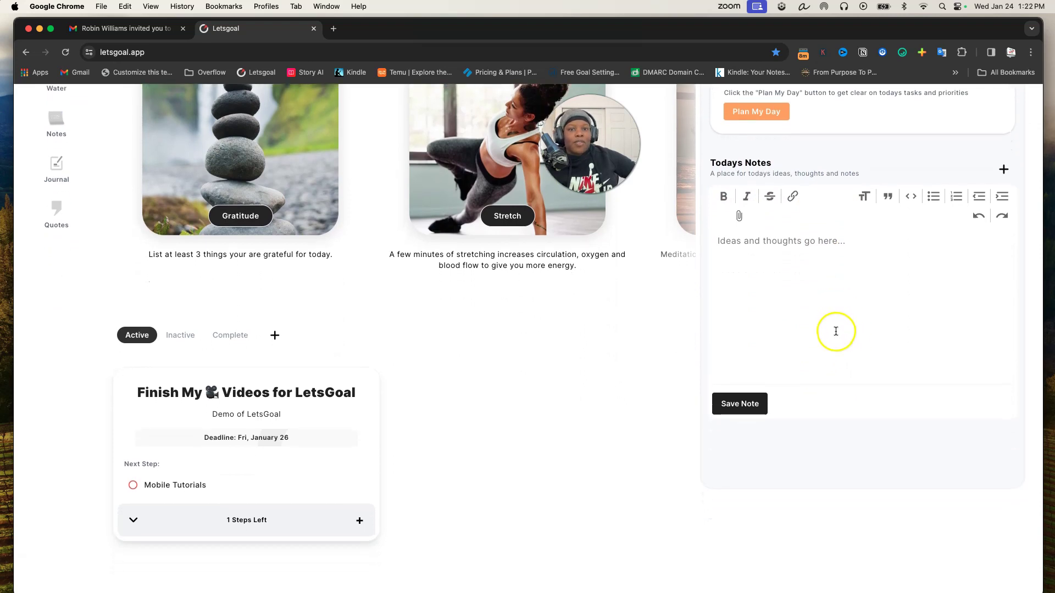
pyautogui.scroll(5, 836, 332)
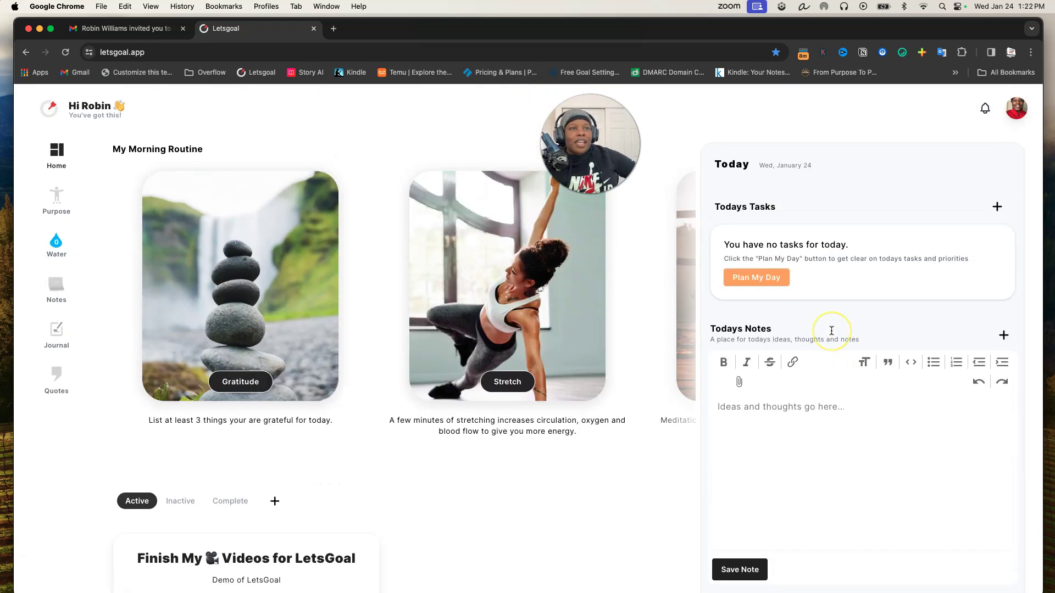
# Step: Add a task named "Upload Videos" to Todays Tasks in the MVP category, repeating daily, and save it
pyautogui.click(998, 208)
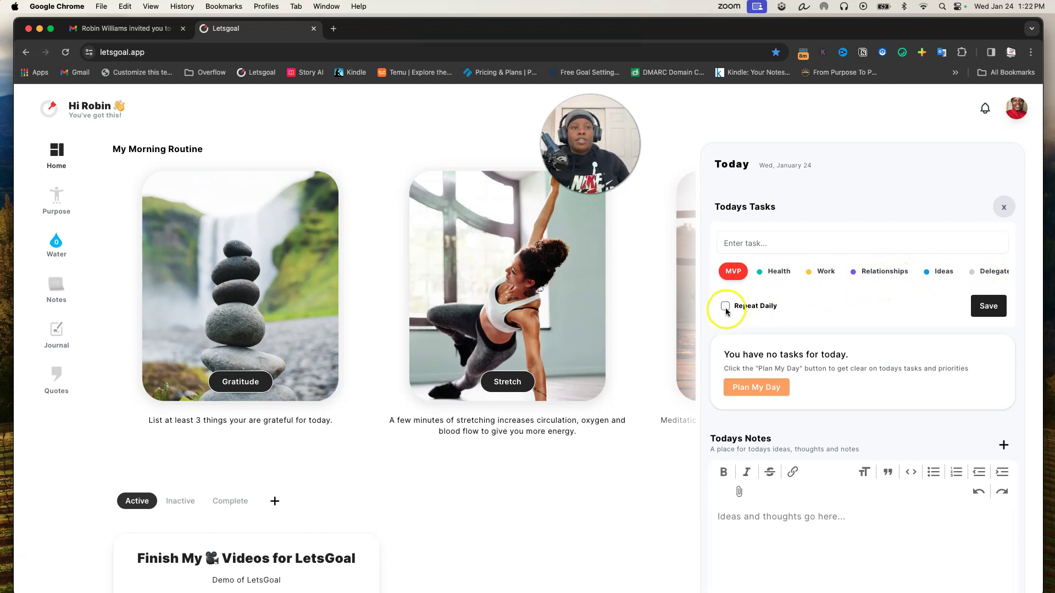
pyautogui.click(807, 242)
pyautogui.write('Upload Videos')
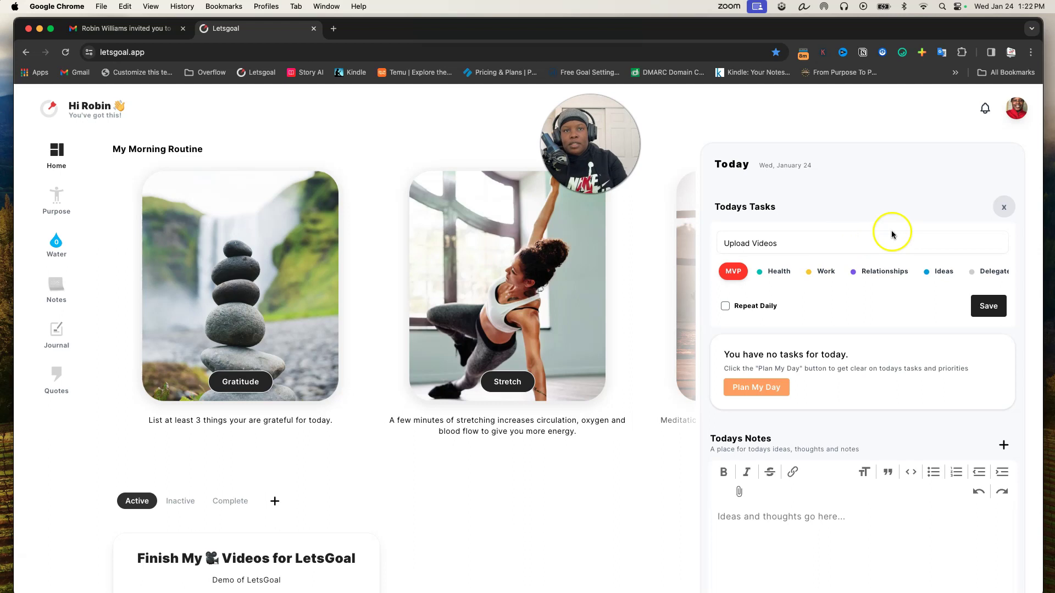
pyautogui.click(725, 306)
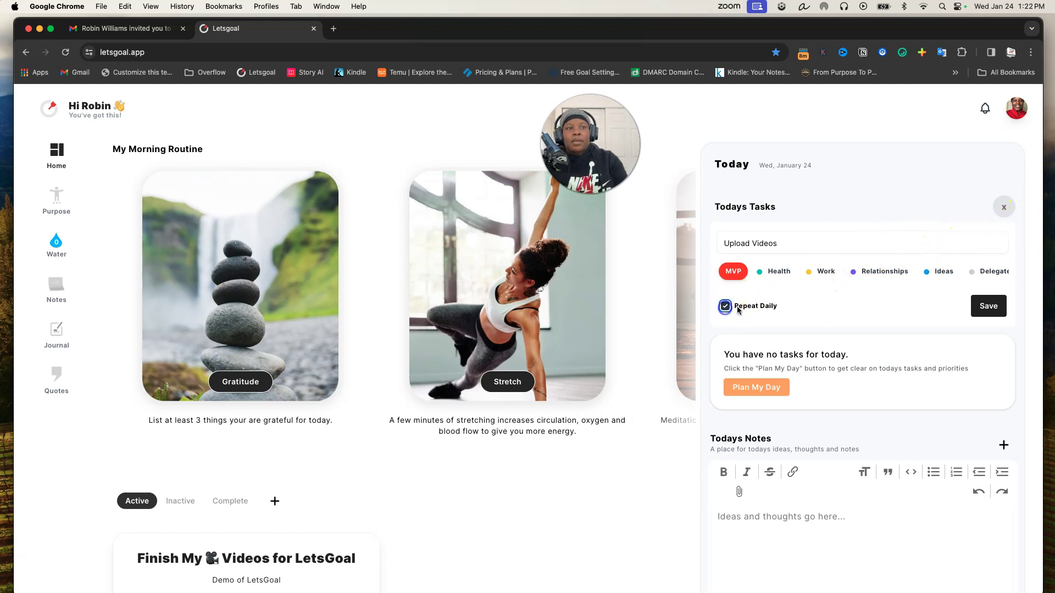
pyautogui.click(1000, 308)
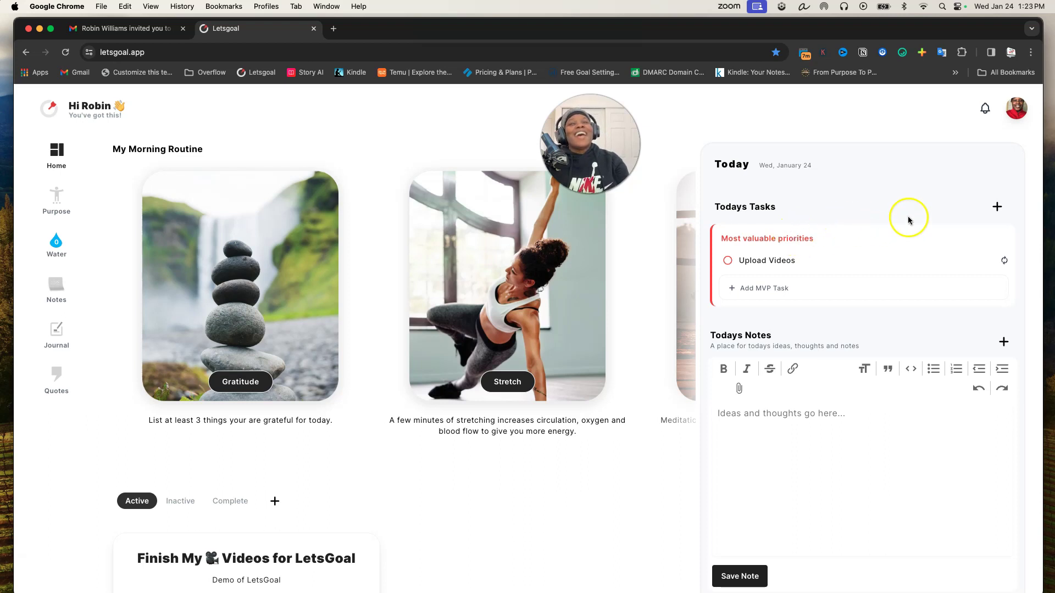
# Step: Add a task named "Call Clients" to Todays Tasks in the Work category, repeating daily, and save it
pyautogui.click(1000, 208)
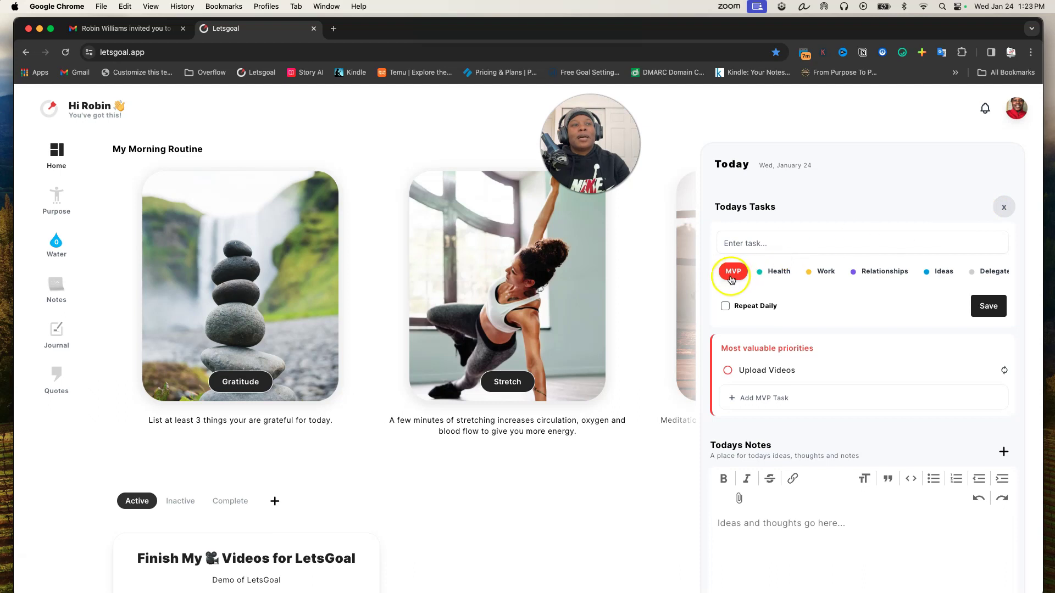
pyautogui.click(789, 272)
pyautogui.click(884, 271)
pyautogui.click(940, 270)
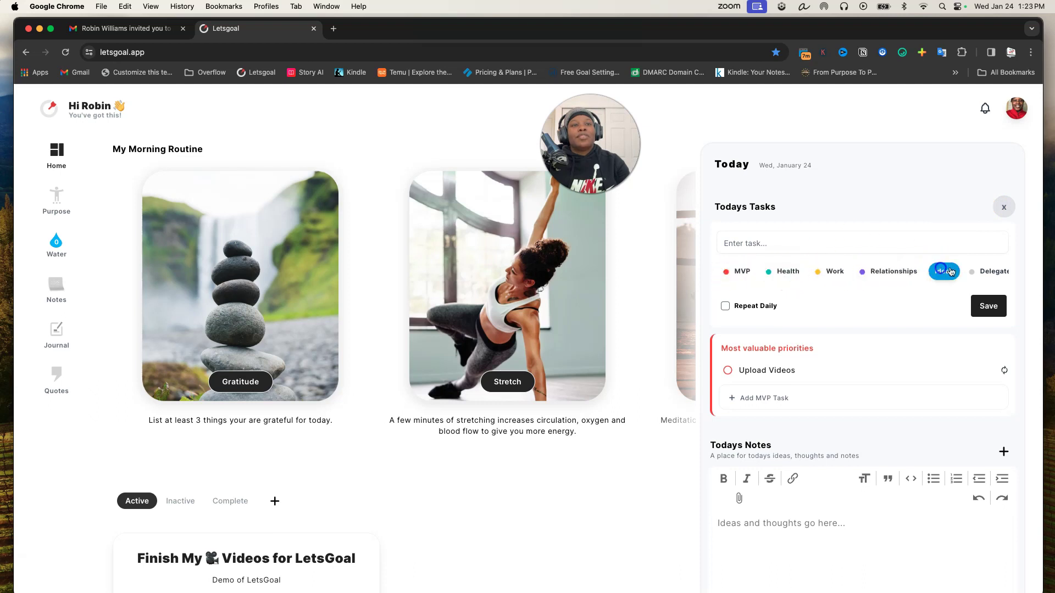
pyautogui.click(780, 271)
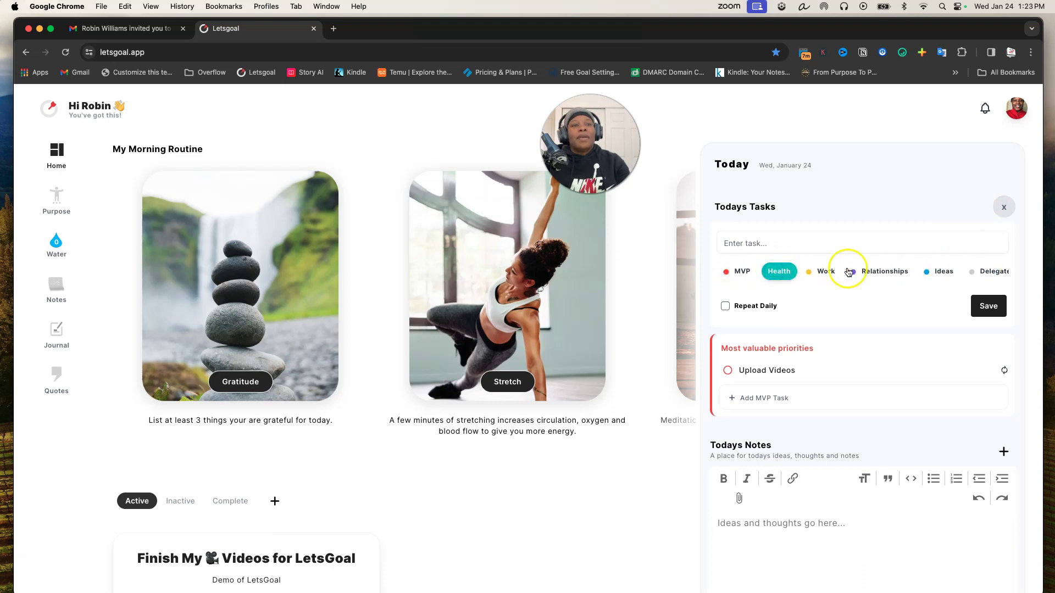
pyautogui.click(828, 272)
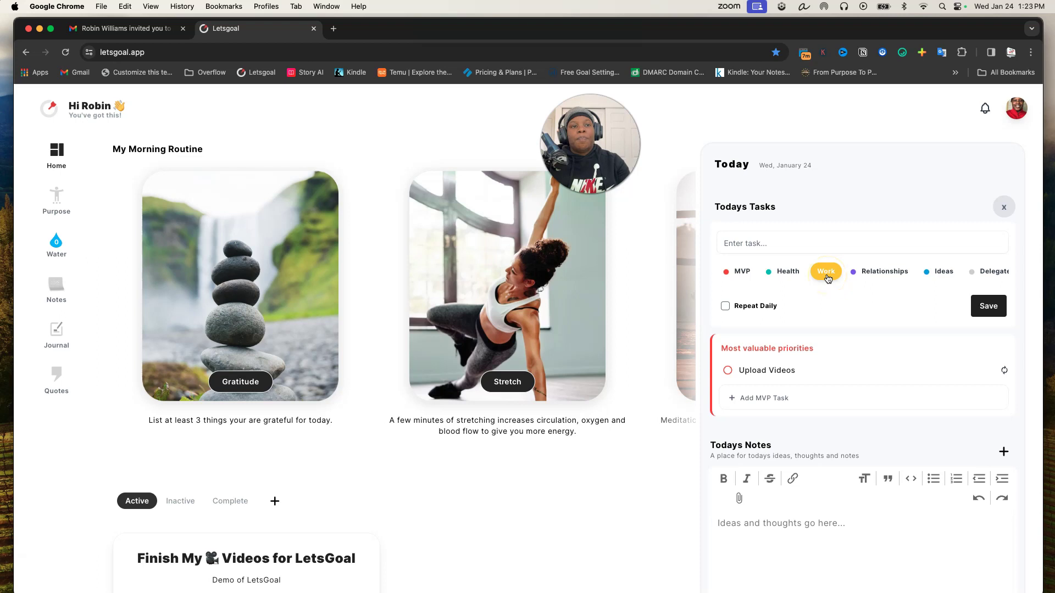
pyautogui.click(804, 244)
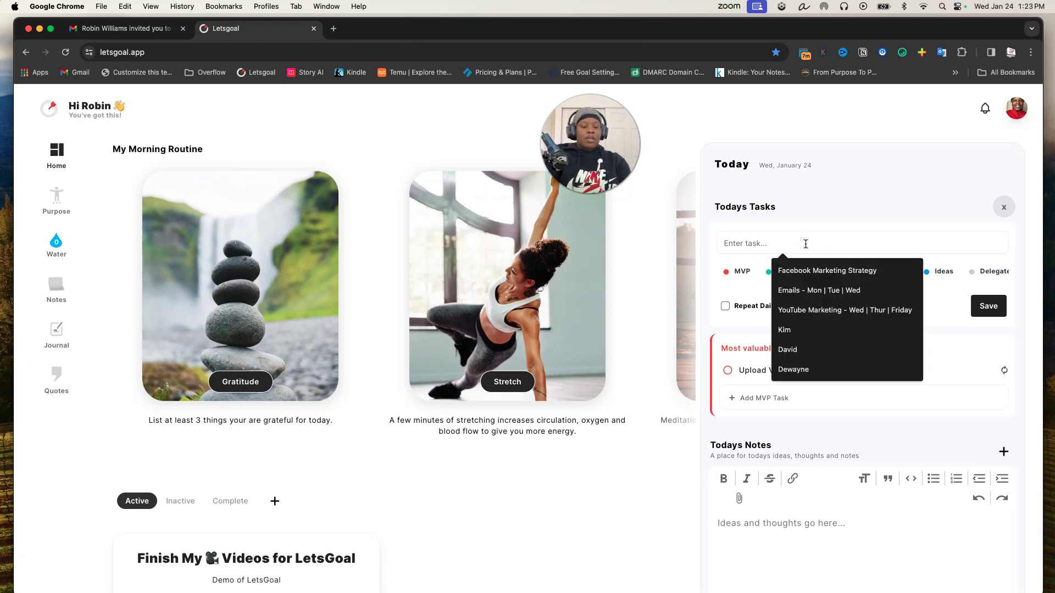
pyautogui.write('Call Clients')
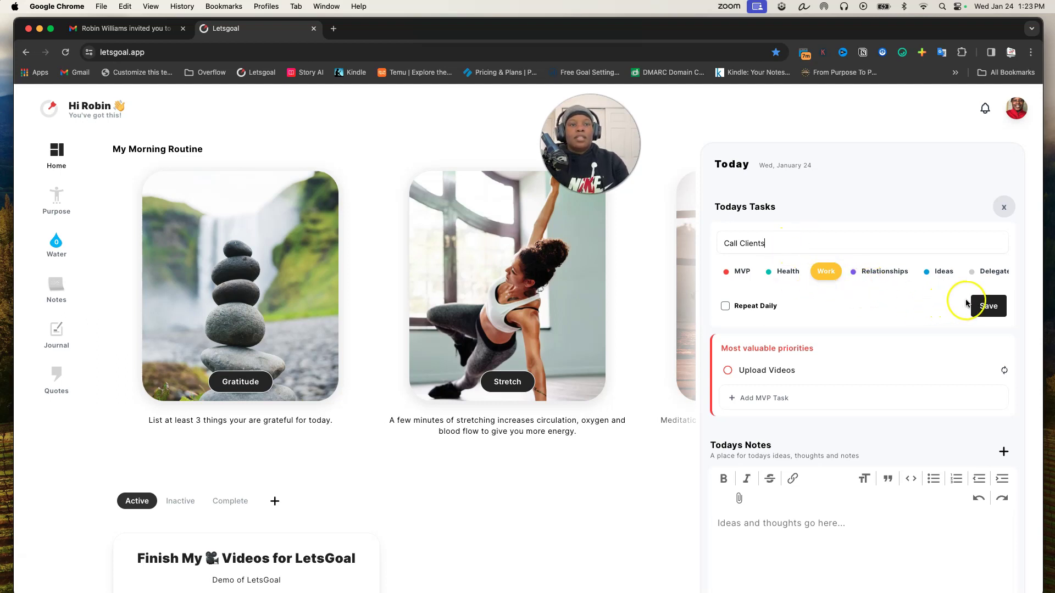
pyautogui.click(727, 308)
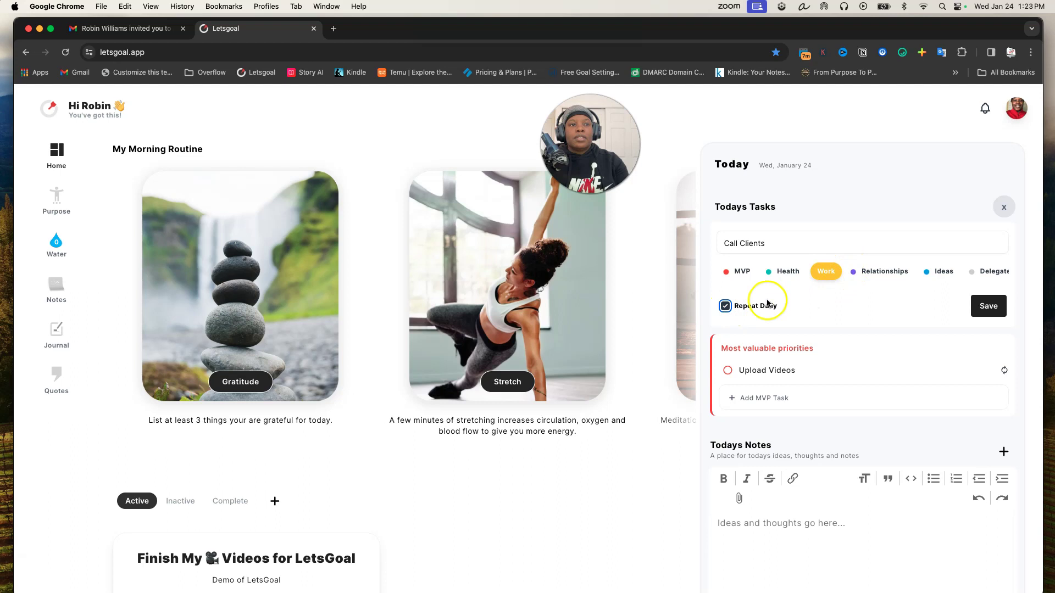
pyautogui.click(988, 309)
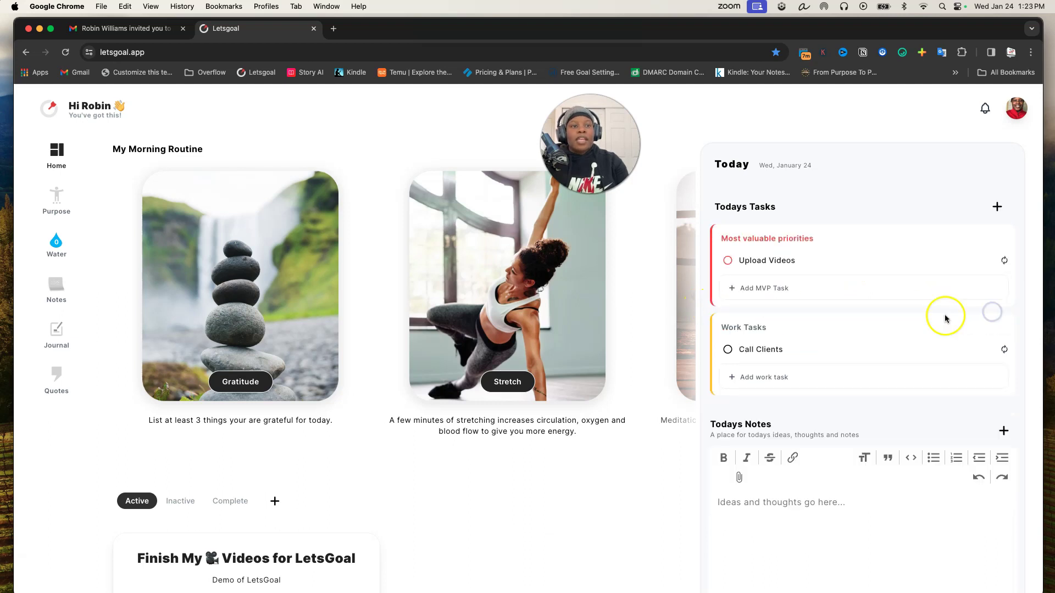
# Step: Start a new task in Todays Tasks named "Wash Clothes - Saturday | Wed" and assign it to the Work category
pyautogui.click(998, 209)
pyautogui.click(860, 238)
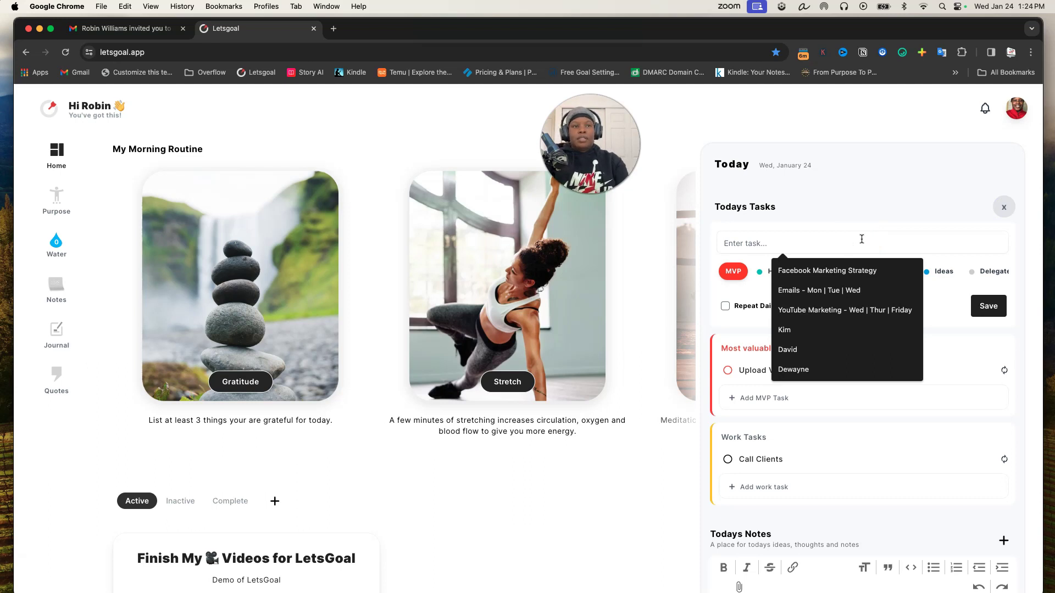
pyautogui.click(879, 196)
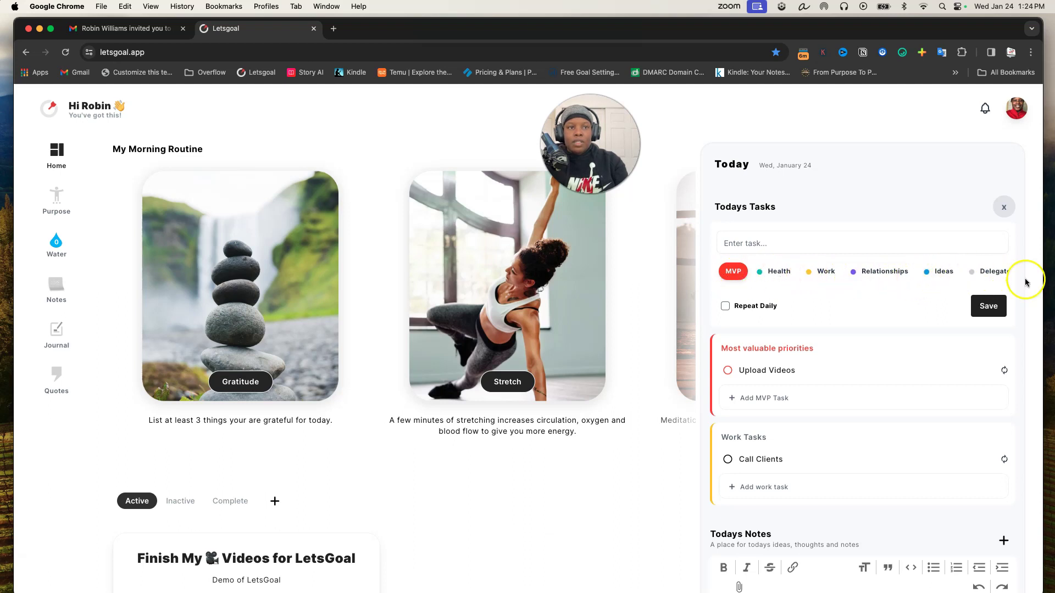
pyautogui.click(824, 275)
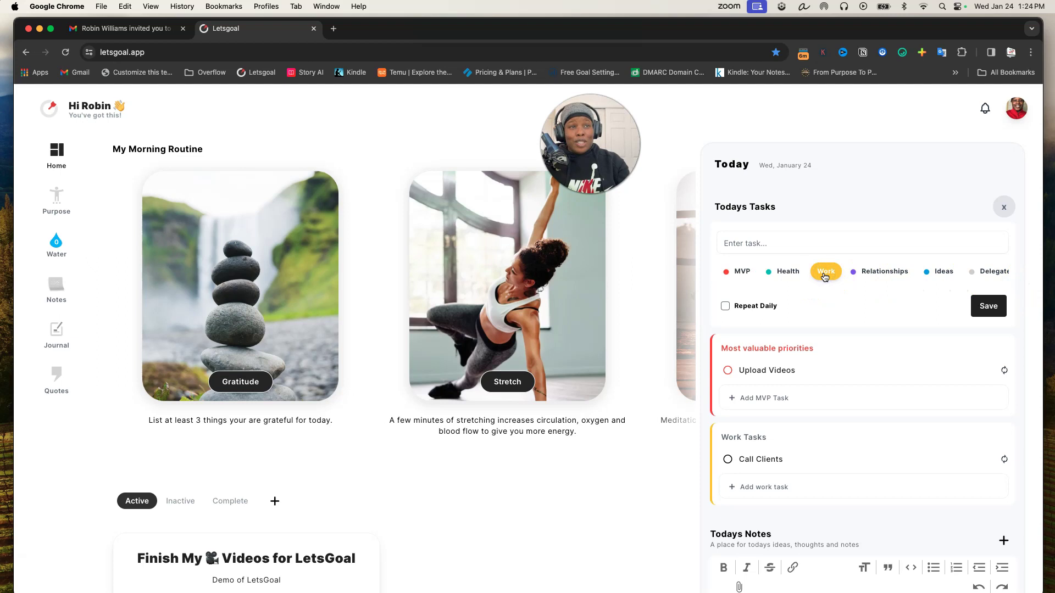
pyautogui.click(781, 244)
pyautogui.write('Wash Clothes - Saturday | Wed')
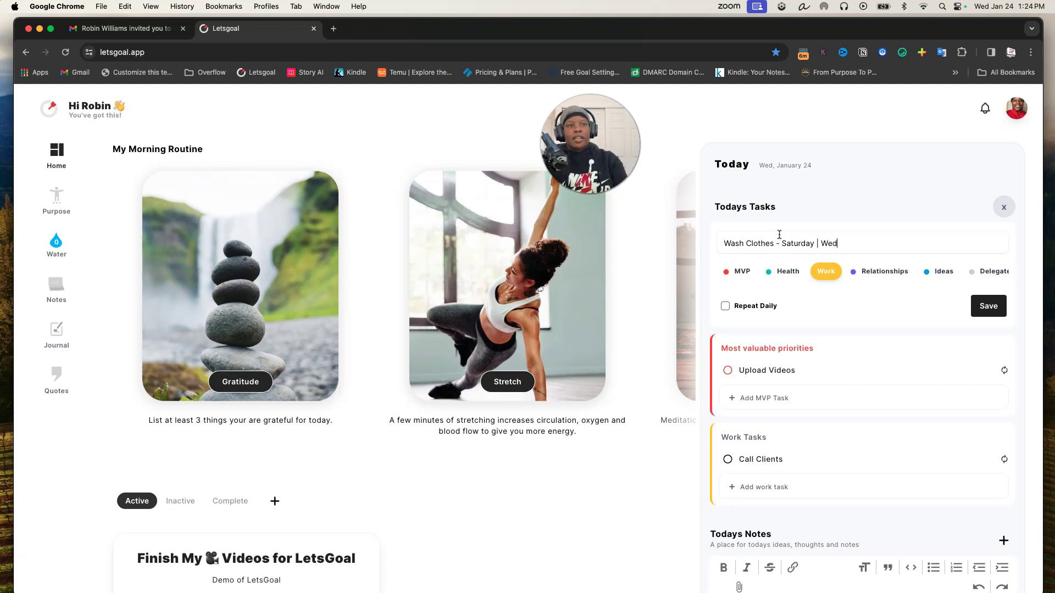
# Step: Shorten the day in the new task's name so it reads "Wash Clothes - Sat | Wed"
pyautogui.click(819, 243)
pyautogui.press('BackSpace')
pyautogui.press('BackSpace')
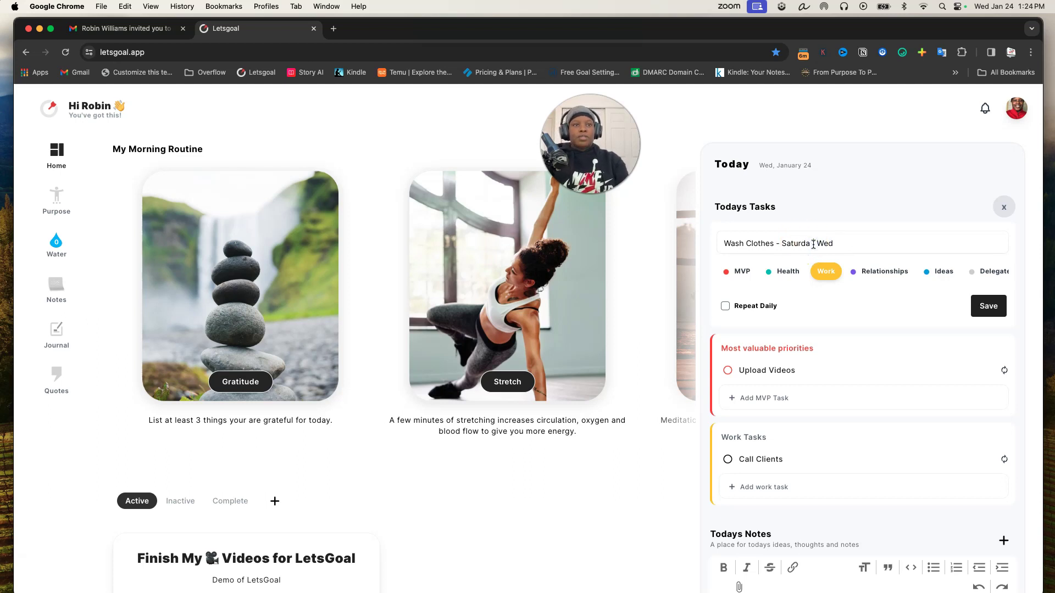
pyautogui.press('BackSpace')
pyautogui.press('BackSpace')
pyautogui.press('BackSpace')
pyautogui.press('BackSpace')
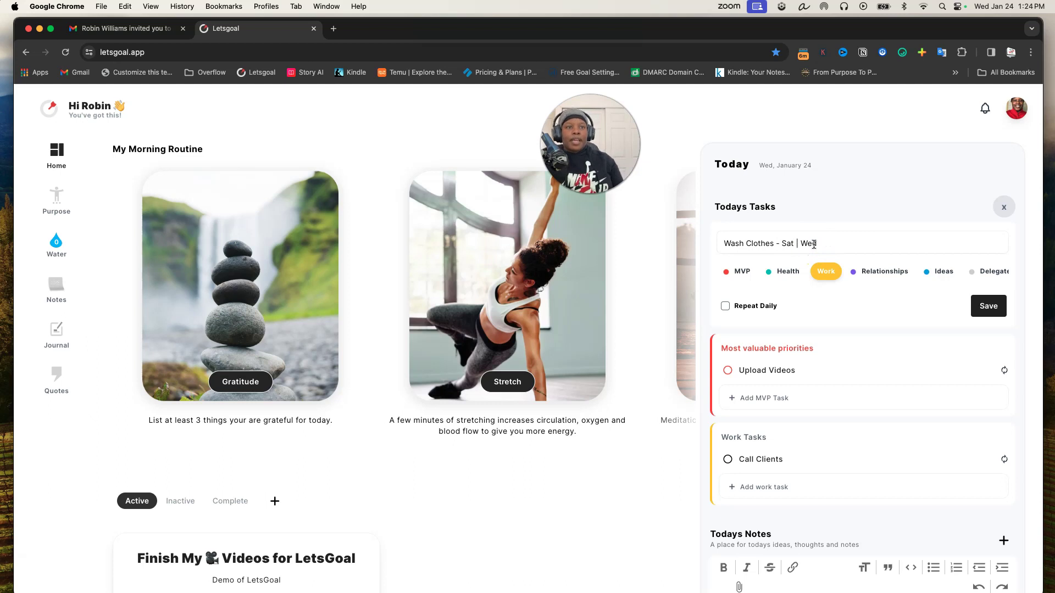
# Step: Set the Wash Clothes task to repeat daily and save it
pyautogui.click(989, 307)
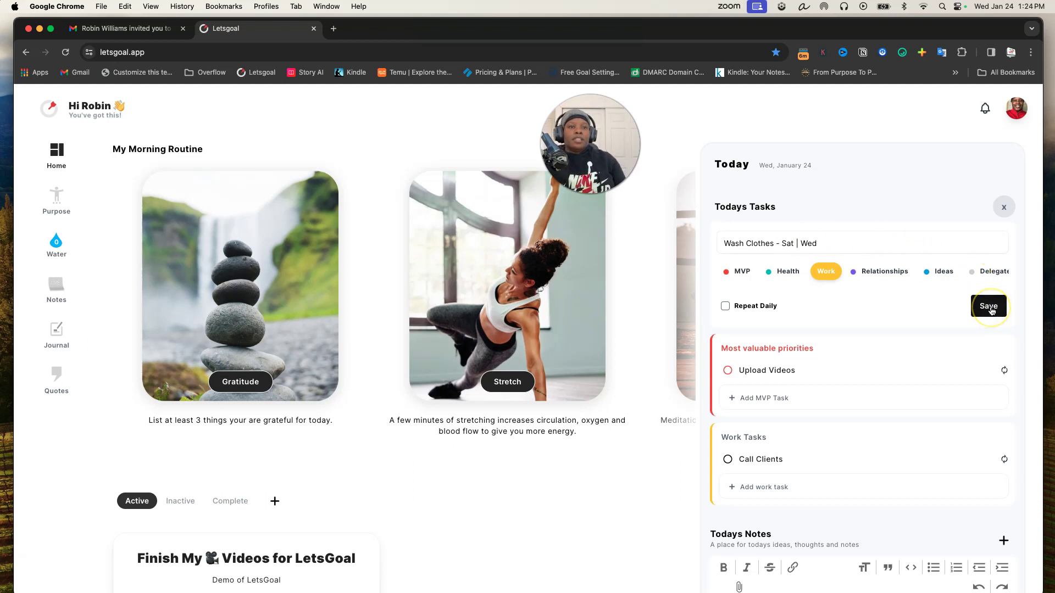
pyautogui.click(740, 308)
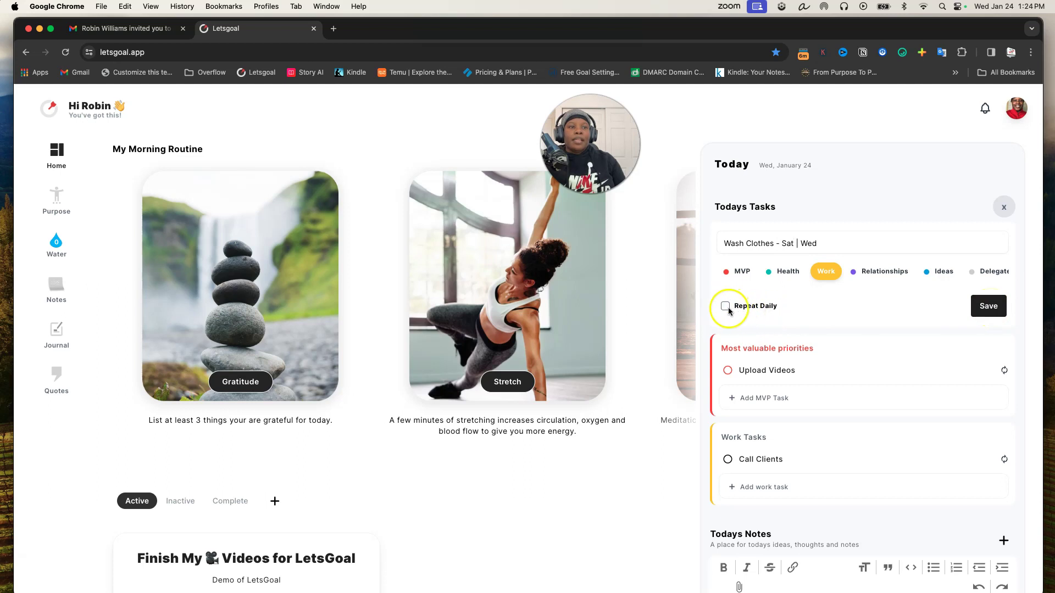
pyautogui.click(741, 307)
pyautogui.click(998, 309)
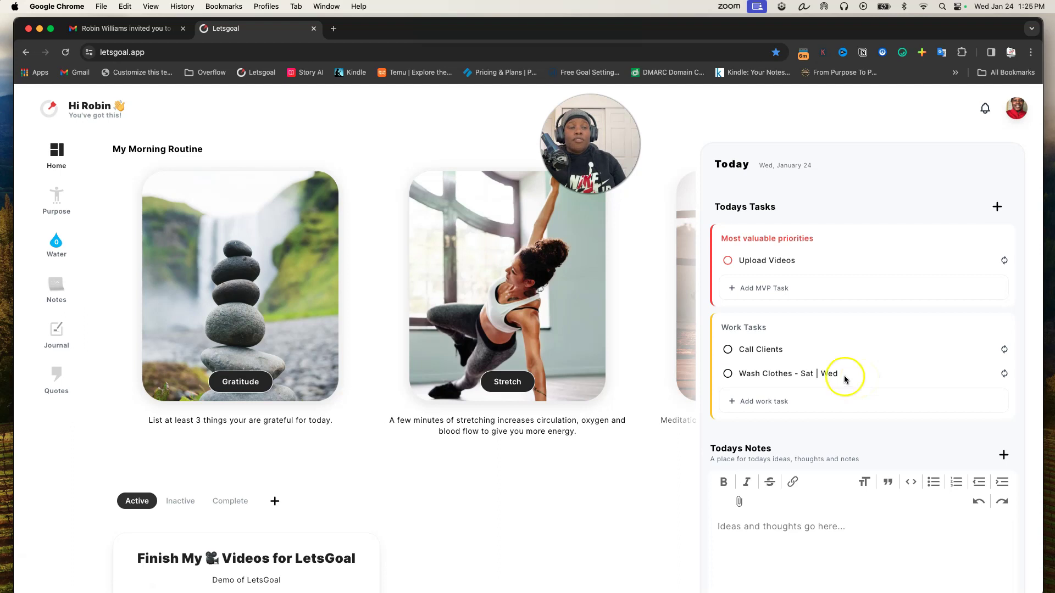
# Step: Mark the Wash Clothes task as complete and expand the list of tasks completed today
pyautogui.click(727, 373)
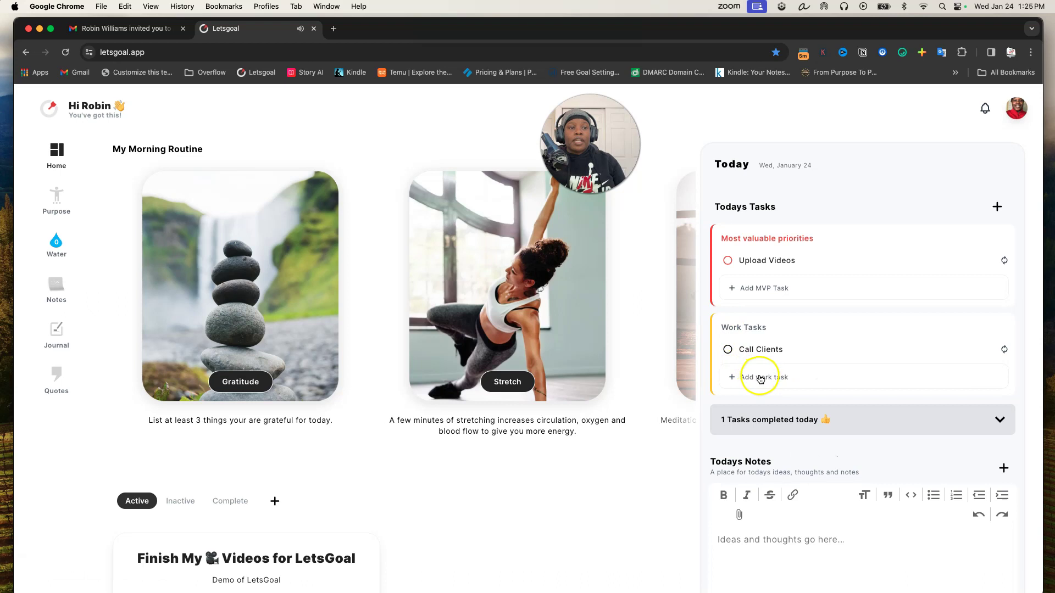
pyautogui.click(998, 418)
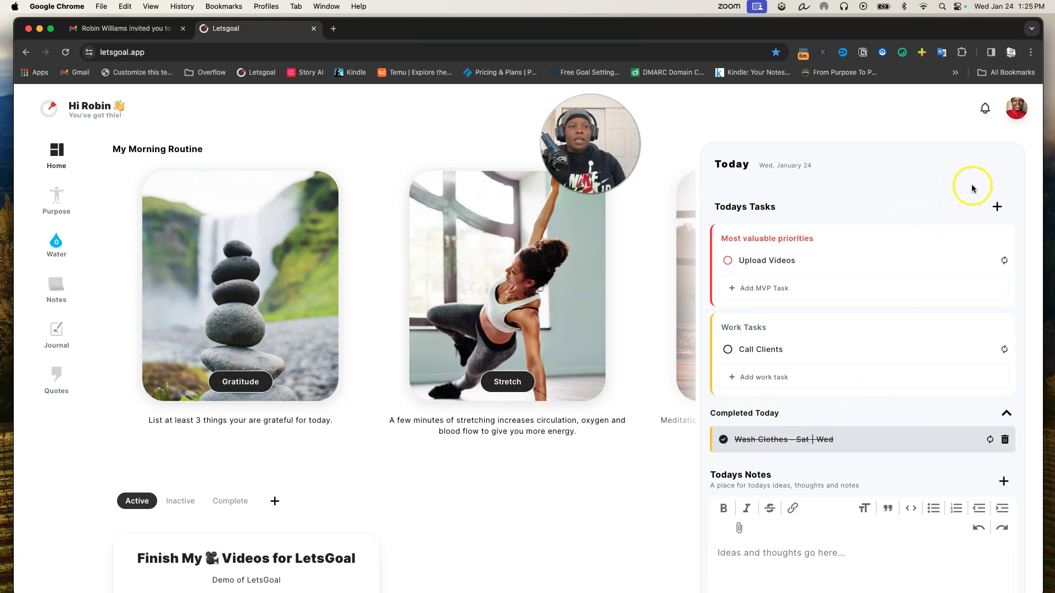
# Step: Add a task to Todays Tasks in the Relationships category, using a person's name from the suggested entries, and save it without daily repetition
pyautogui.click(999, 207)
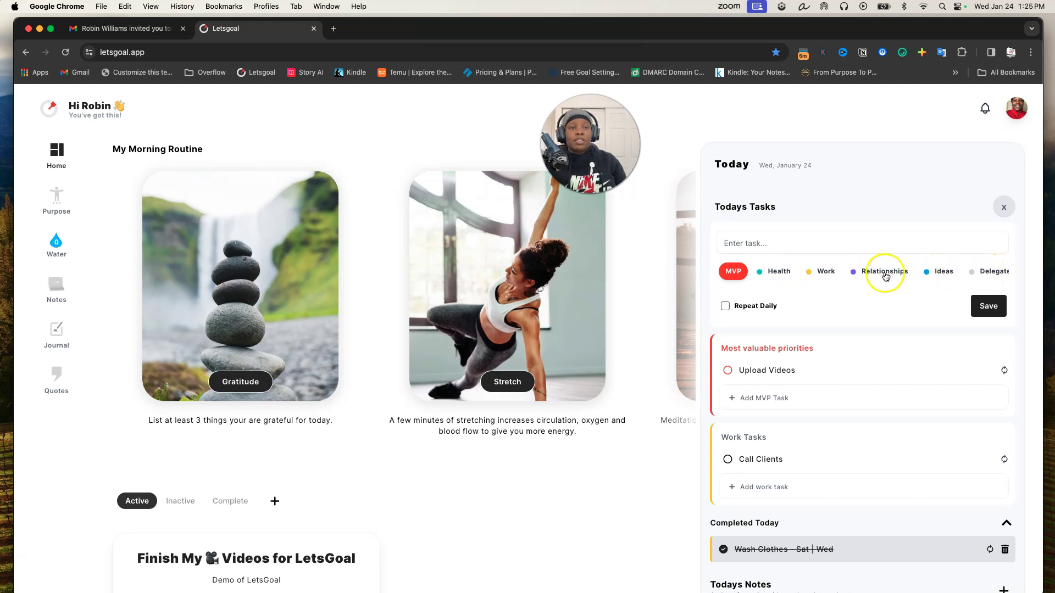
pyautogui.click(830, 246)
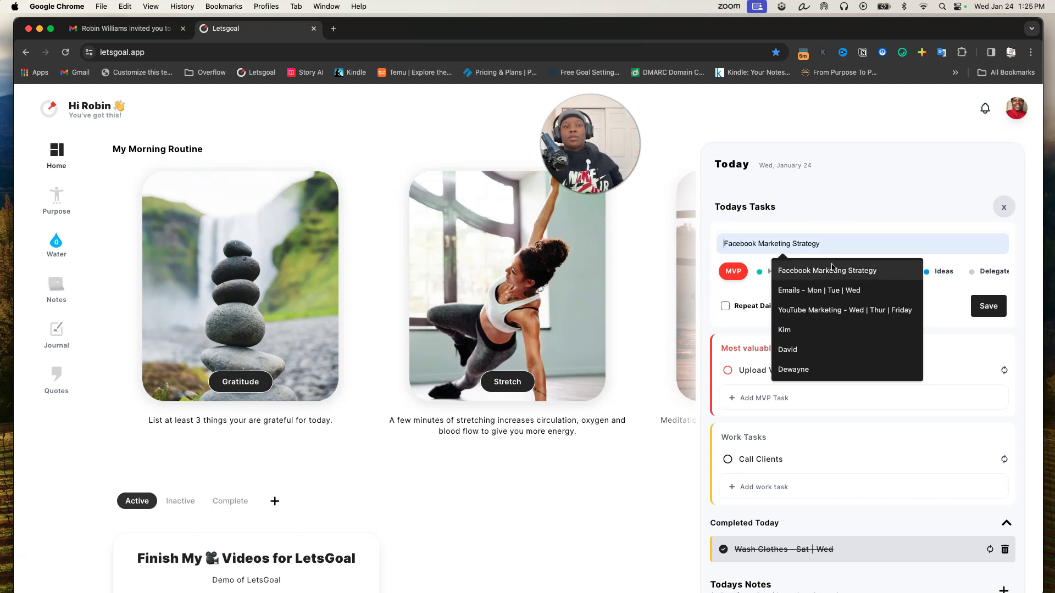
pyautogui.click(829, 331)
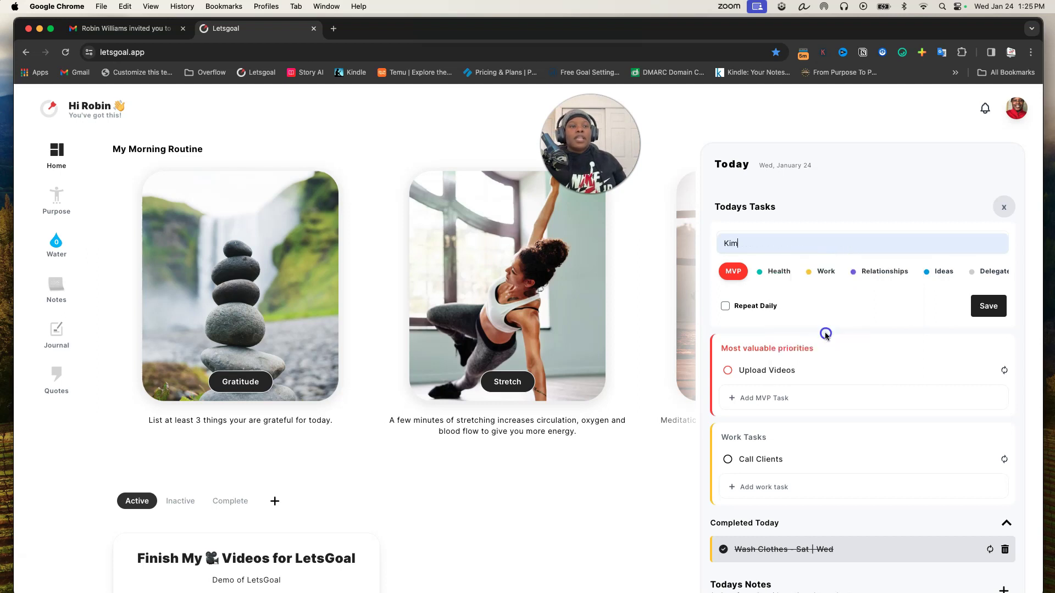
pyautogui.click(892, 273)
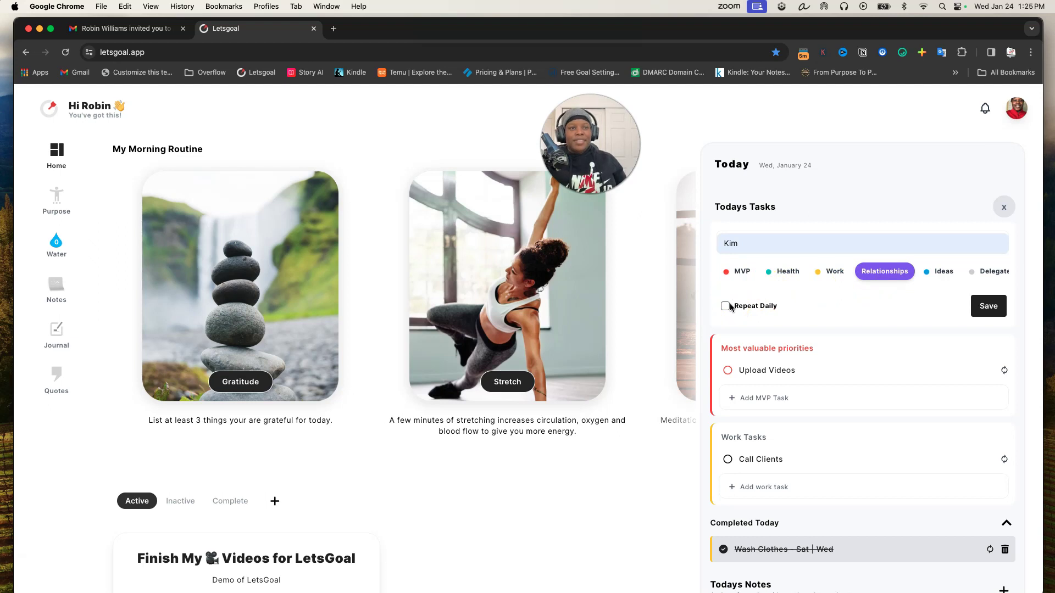
pyautogui.click(788, 243)
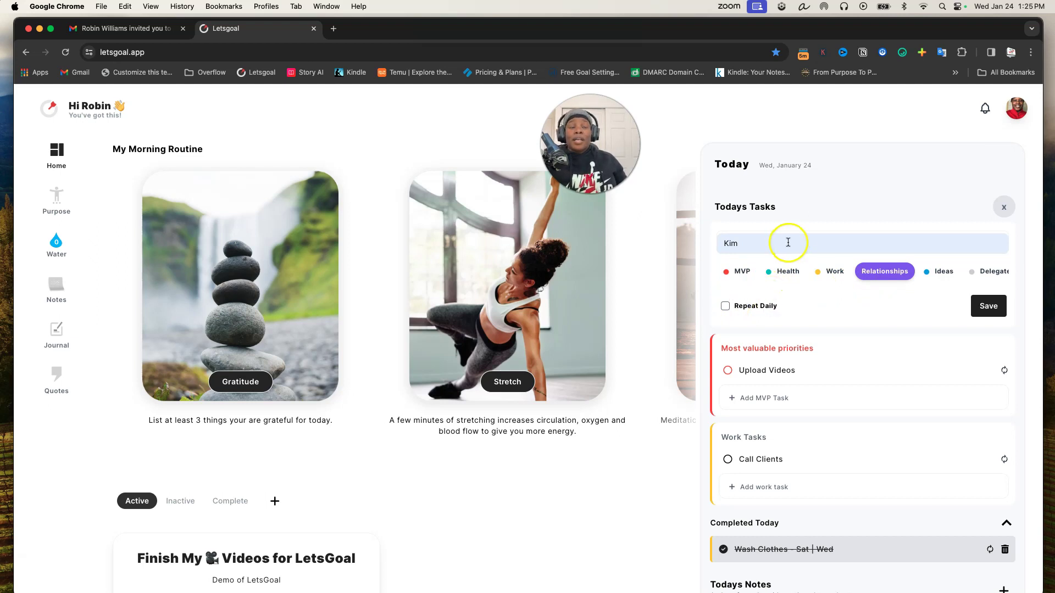
pyautogui.click(991, 303)
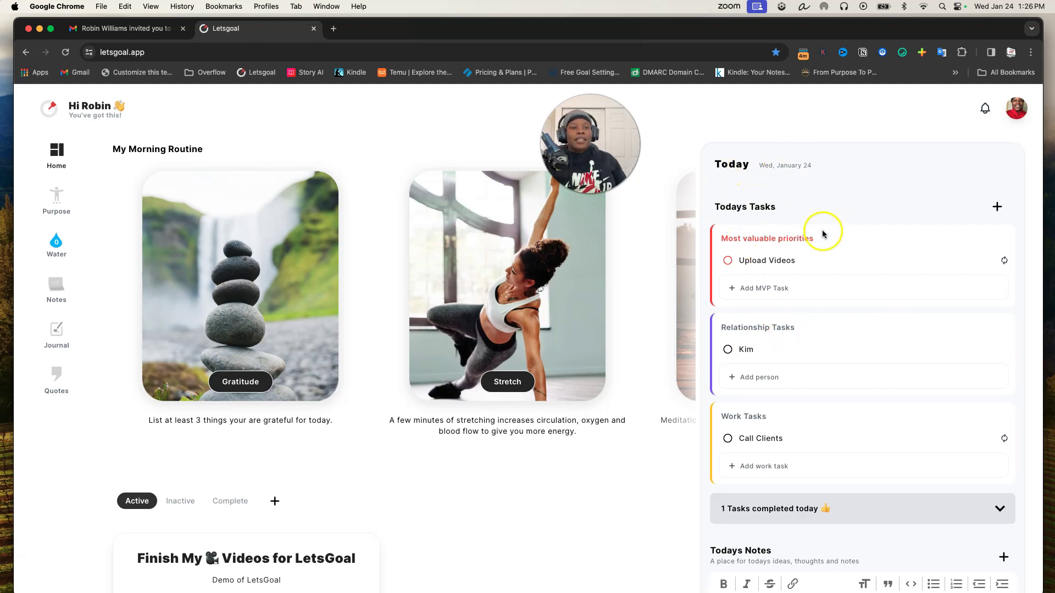
# Step: Mark the Call Clients work task as complete and highlight the Relationship Tasks heading
pyautogui.scroll(-3, 812, 275)
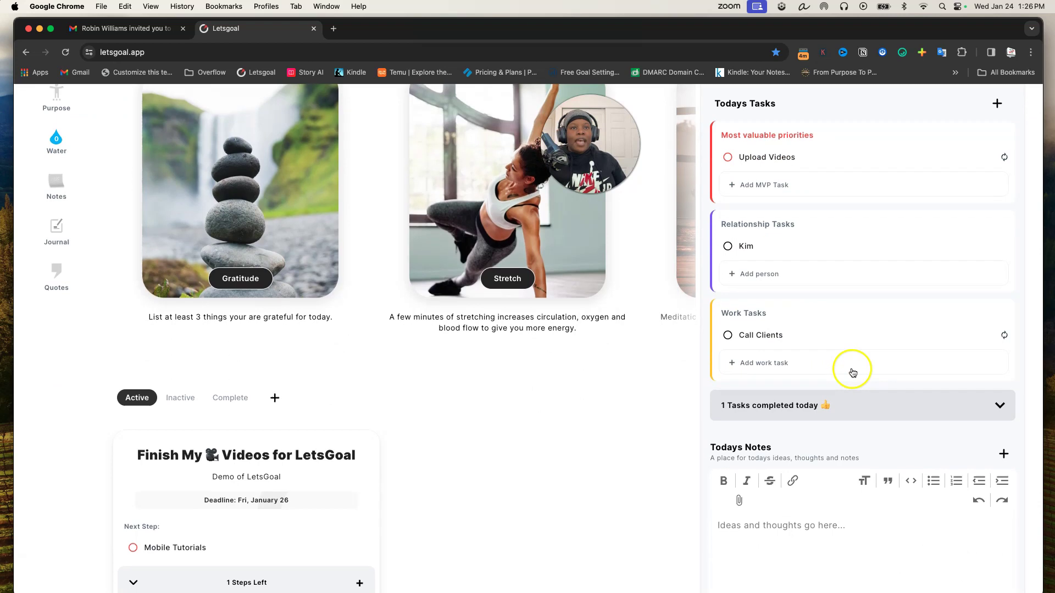
pyautogui.scroll(3, 853, 372)
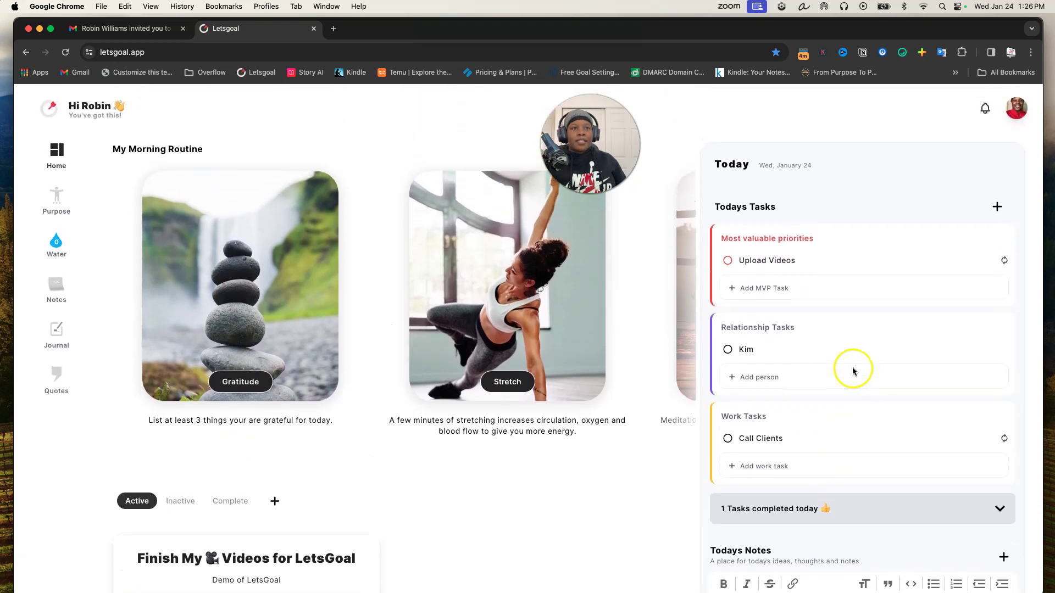
pyautogui.click(728, 443)
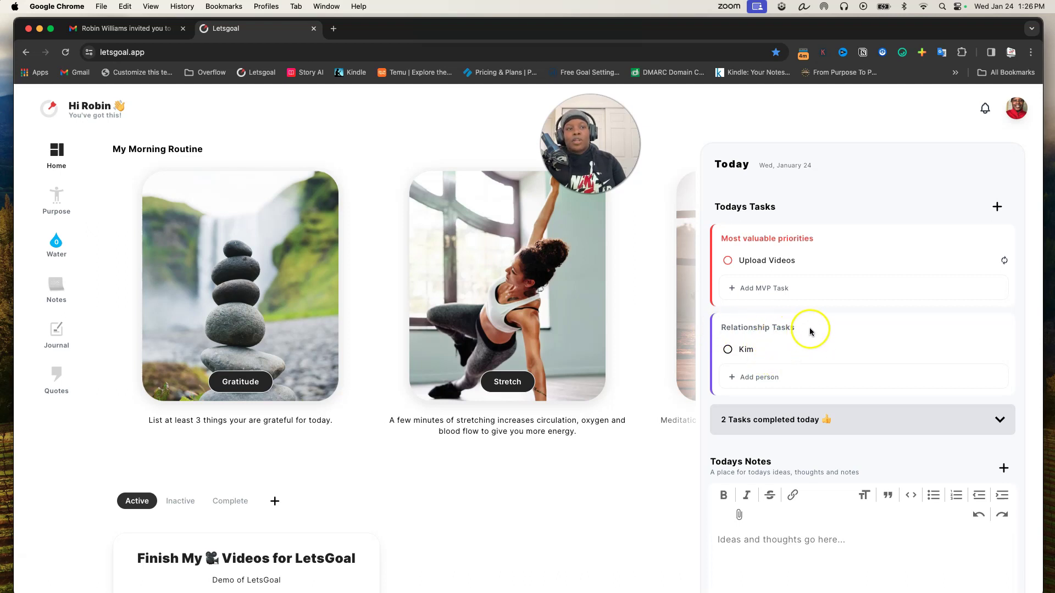
pyautogui.moveTo(810, 331); pyautogui.dragTo(719, 330)
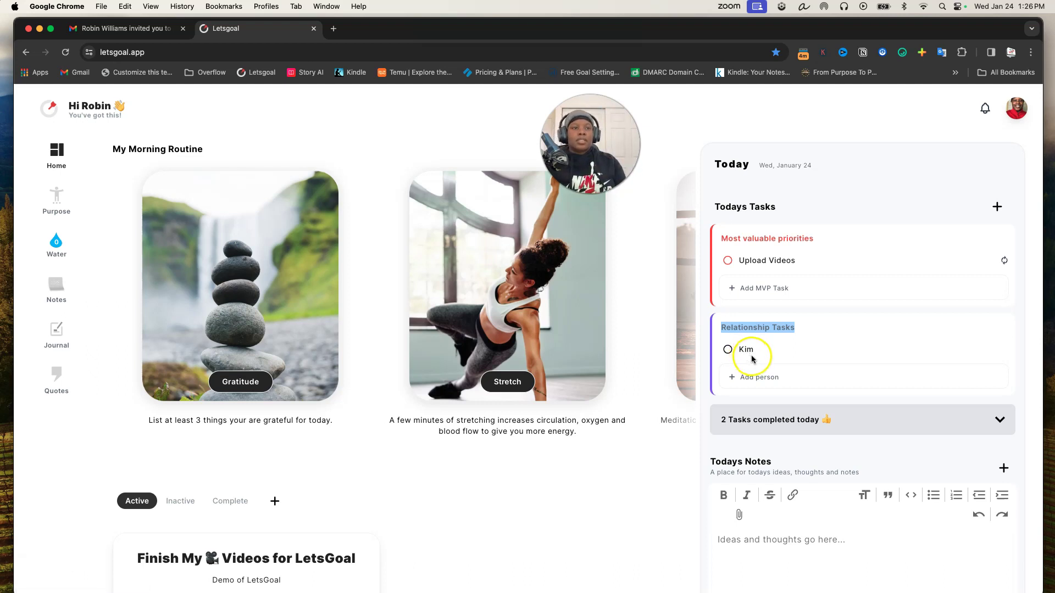
# Step: Add a task named "Test" to Todays Tasks in the Delegate category and save it
pyautogui.click(997, 206)
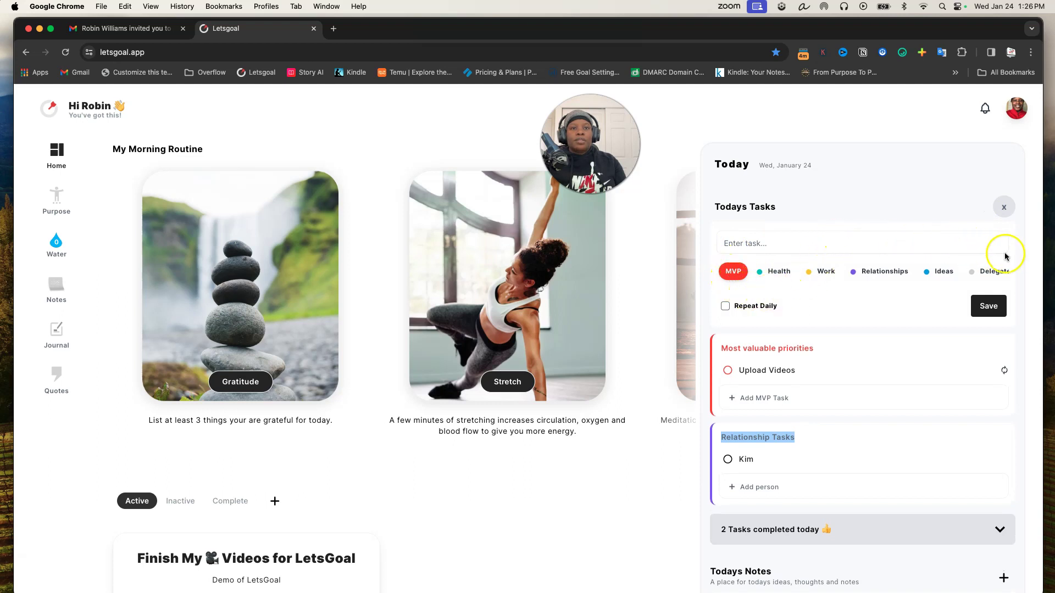
pyautogui.click(997, 274)
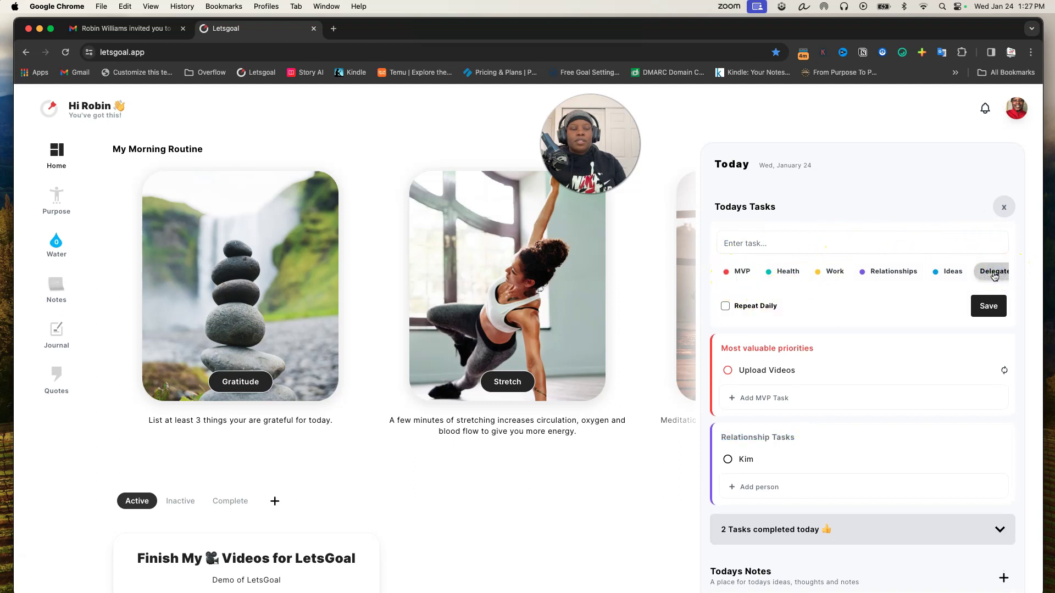
pyautogui.click(865, 242)
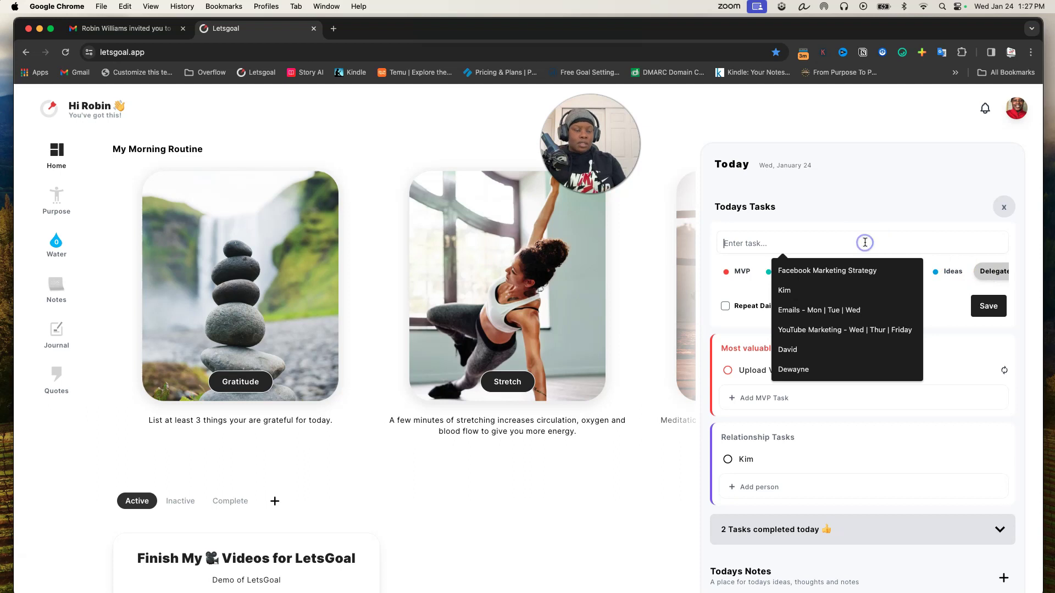
pyautogui.write('Test')
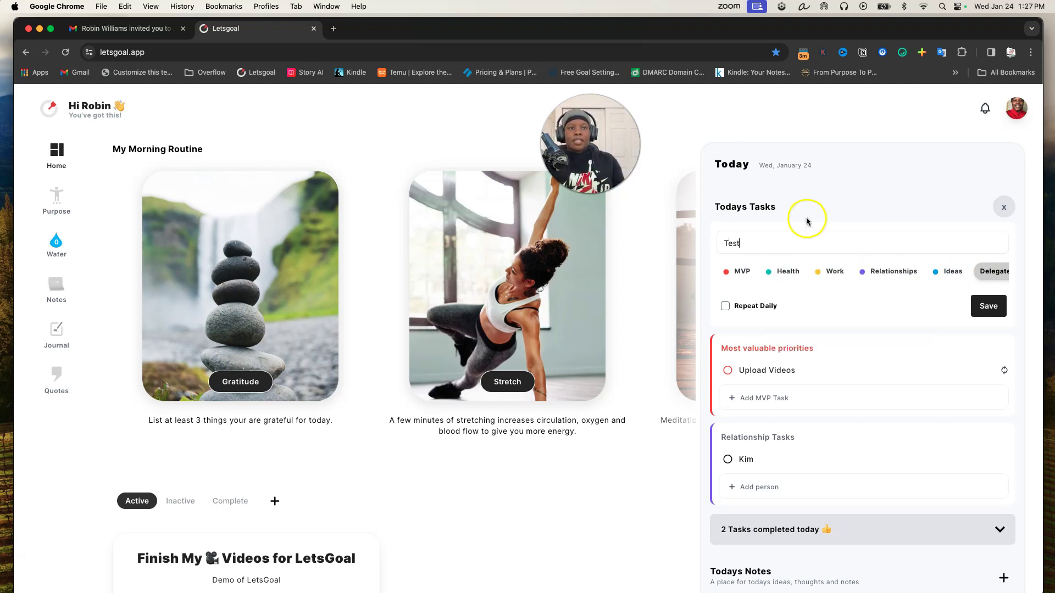
pyautogui.click(988, 309)
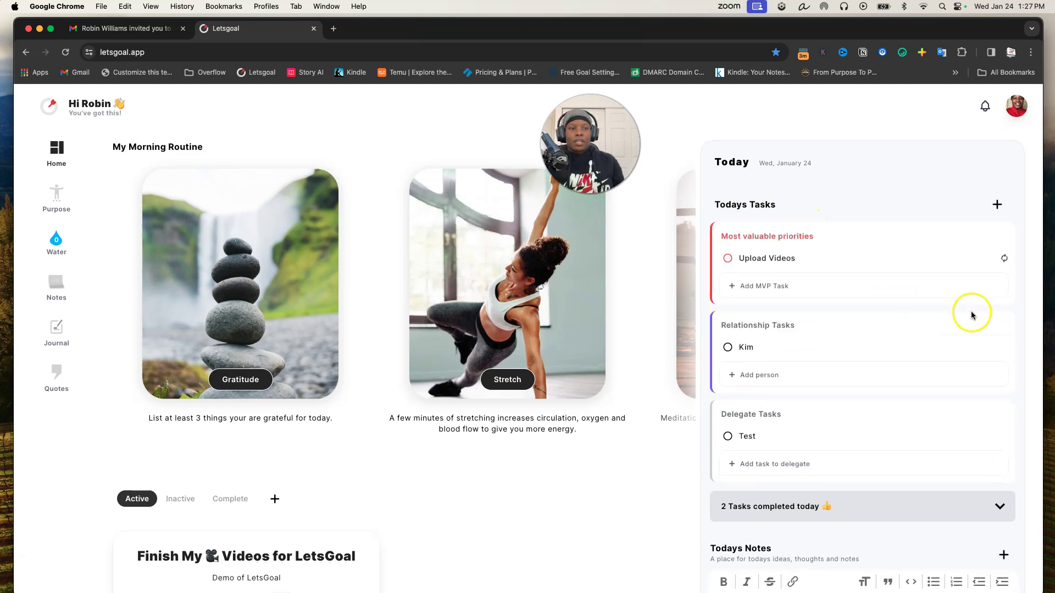
pyautogui.scroll(-3, 934, 314)
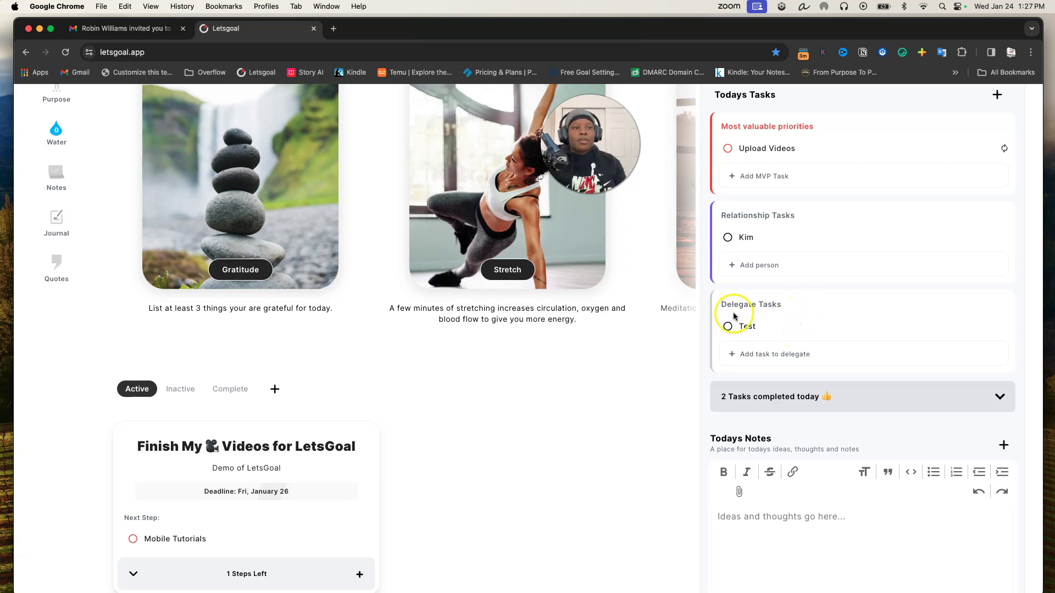
pyautogui.scroll(3, 782, 333)
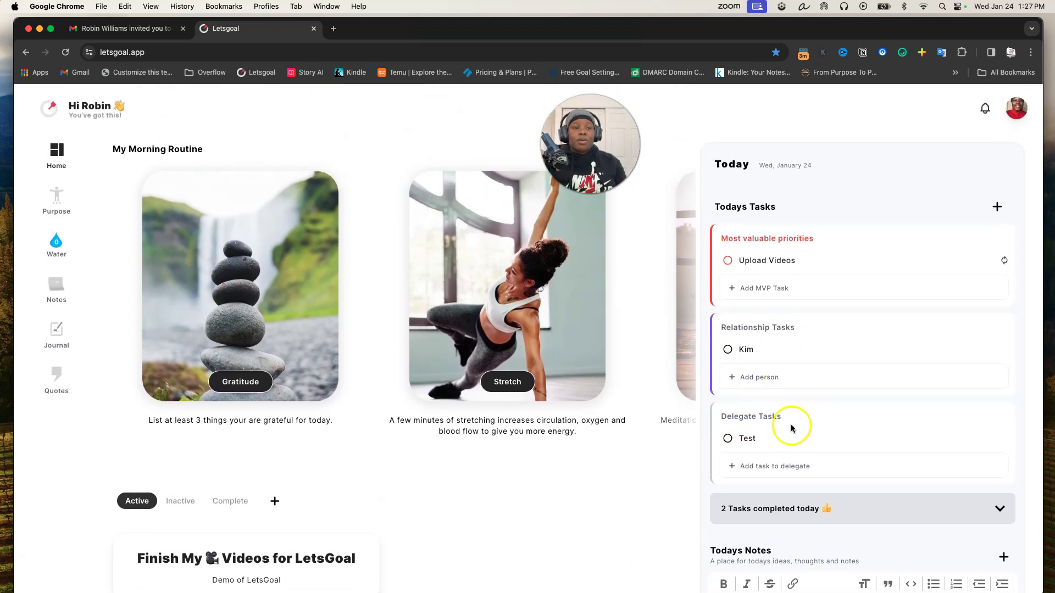